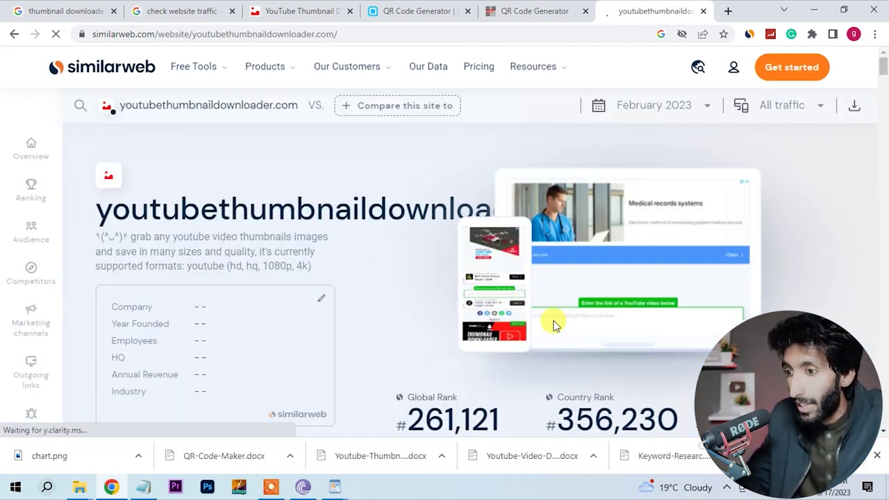
# Examine the Similarweb traffic, ranking and engagement figures for youtubethumbnaildownloader.com.
pyautogui.scroll(-3, 554, 325)
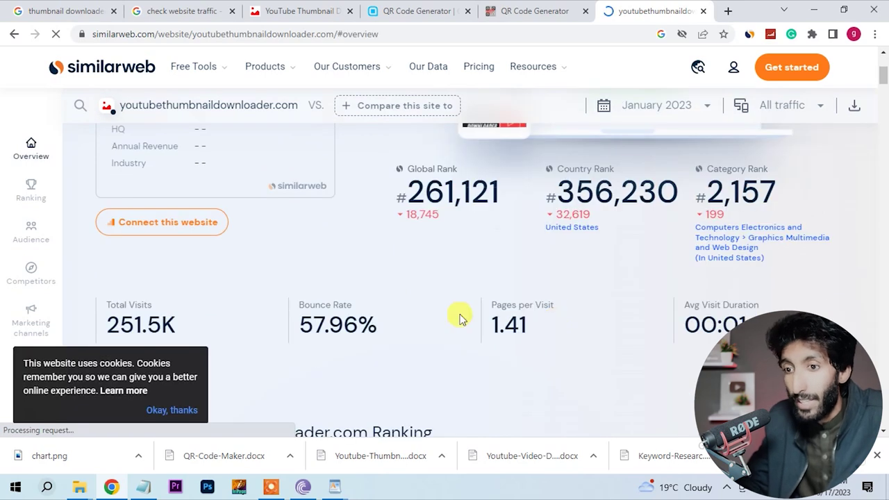
pyautogui.scroll(-1, 412, 312)
pyautogui.scroll(-1, 412, 314)
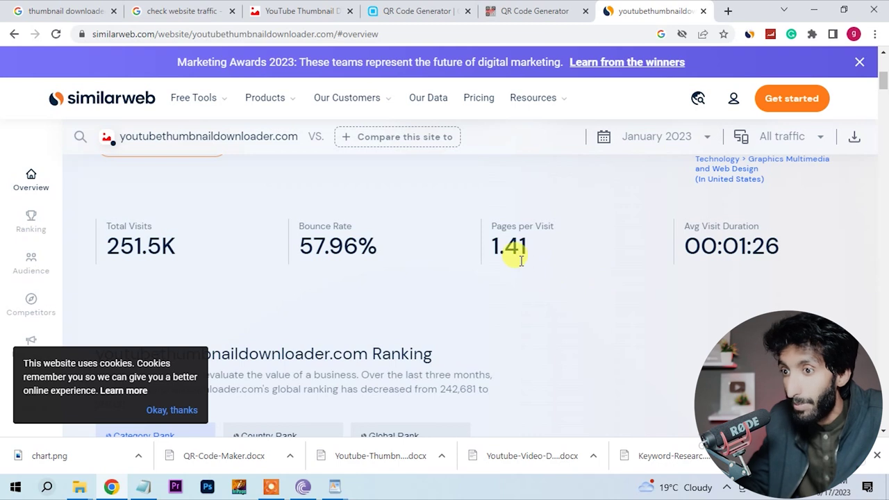
pyautogui.scroll(1, 337, 288)
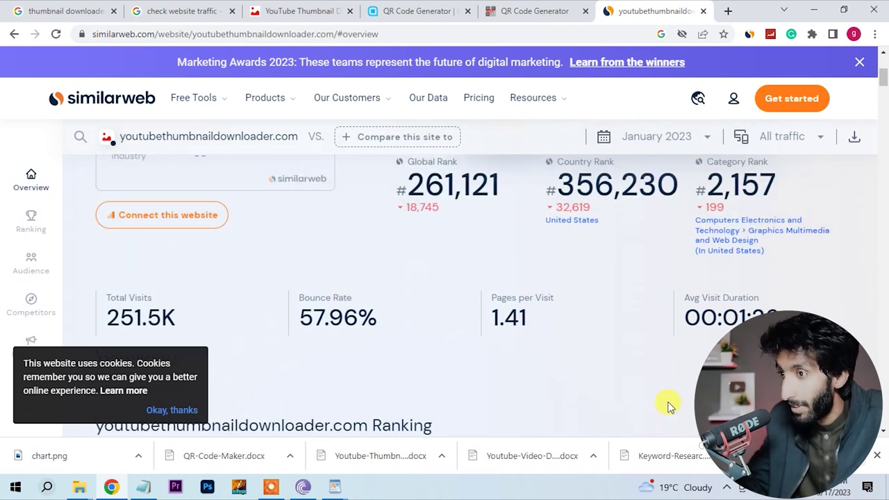
pyautogui.scroll(1, 685, 398)
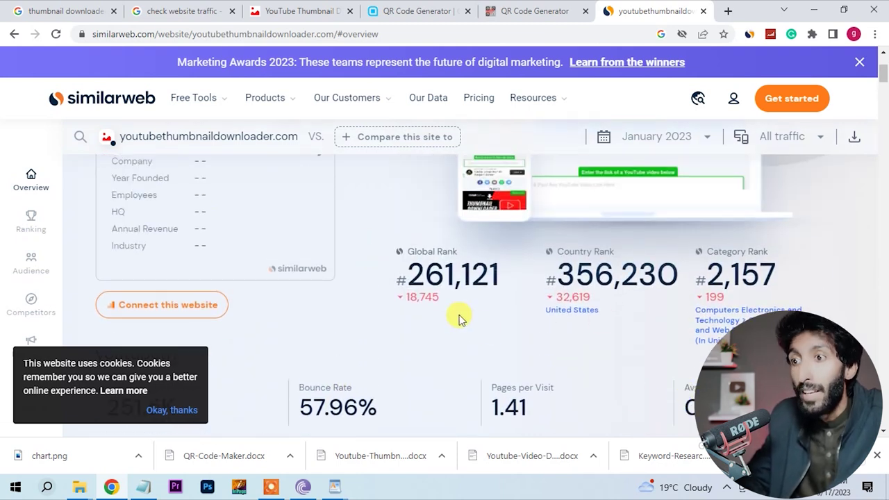
pyautogui.scroll(-10, 459, 318)
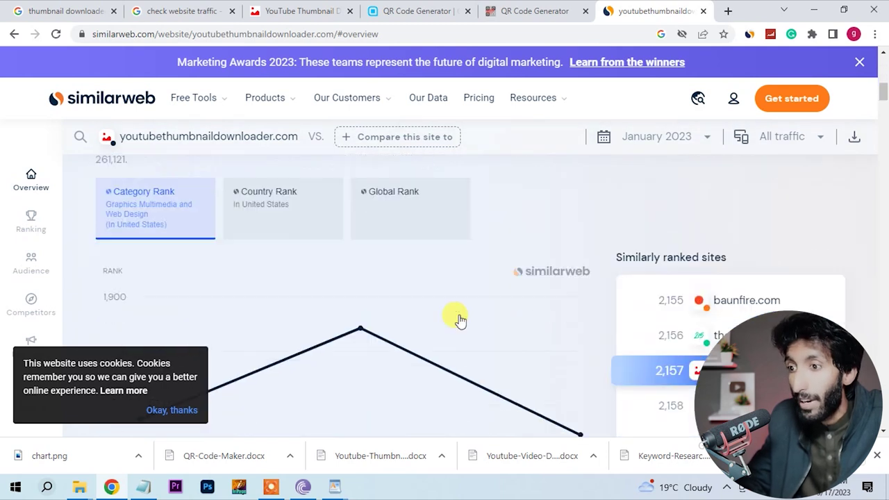
pyautogui.moveTo(368, 197)
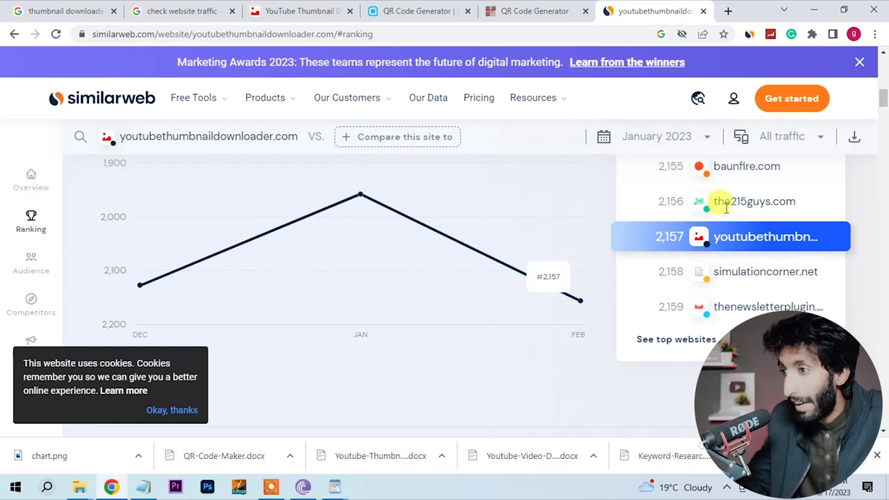
pyautogui.scroll(5, 525, 358)
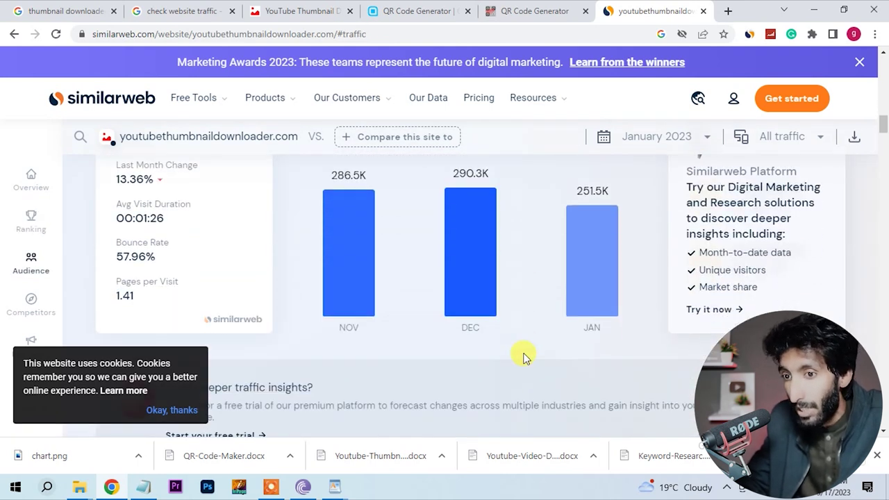
pyautogui.scroll(-3, 524, 357)
pyautogui.scroll(10, 524, 358)
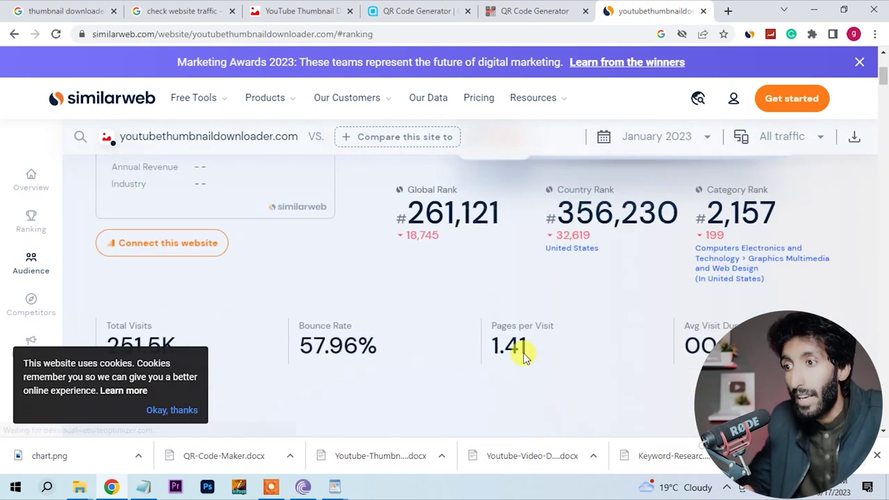
pyautogui.scroll(3, 524, 357)
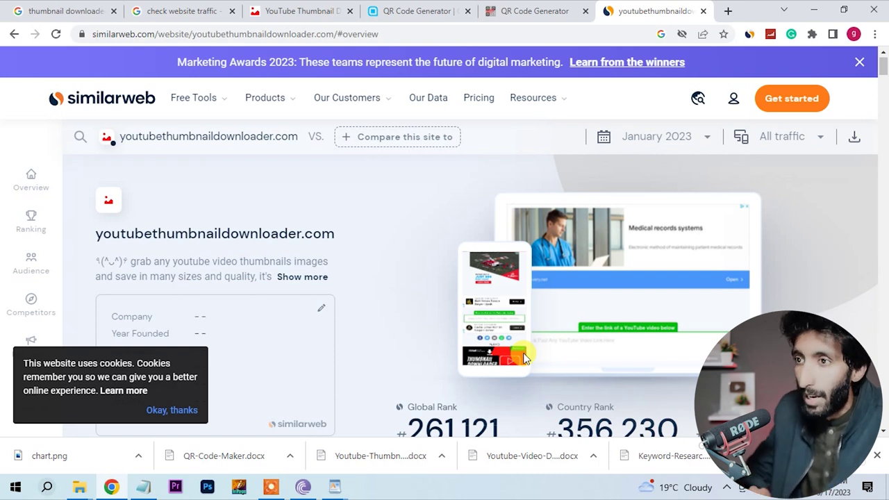
# Search Google for "blogger" and open the Blogger.com result in its own browser tab.
pyautogui.click(177, 10)
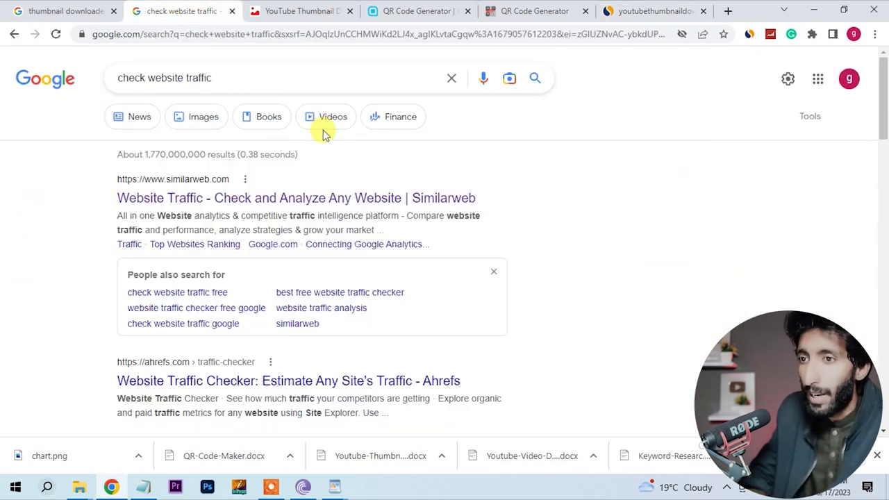
pyautogui.moveTo(226, 76); pyautogui.dragTo(113, 77)
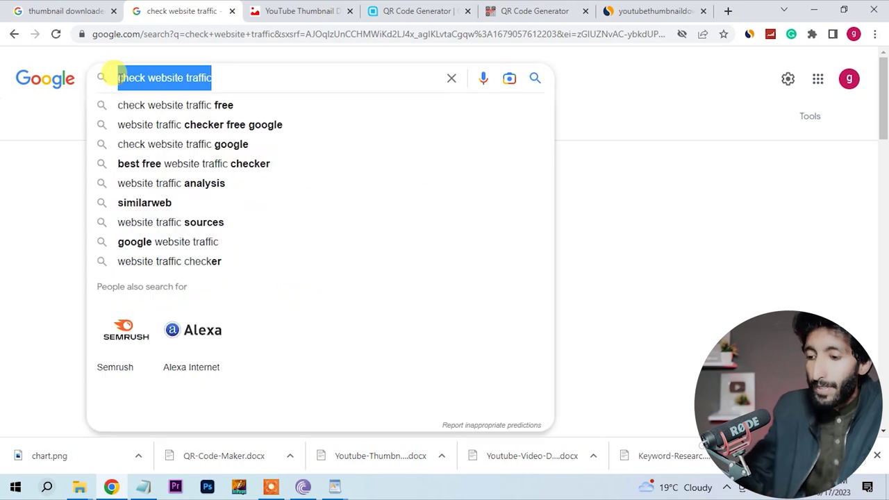
pyautogui.write('blogger')
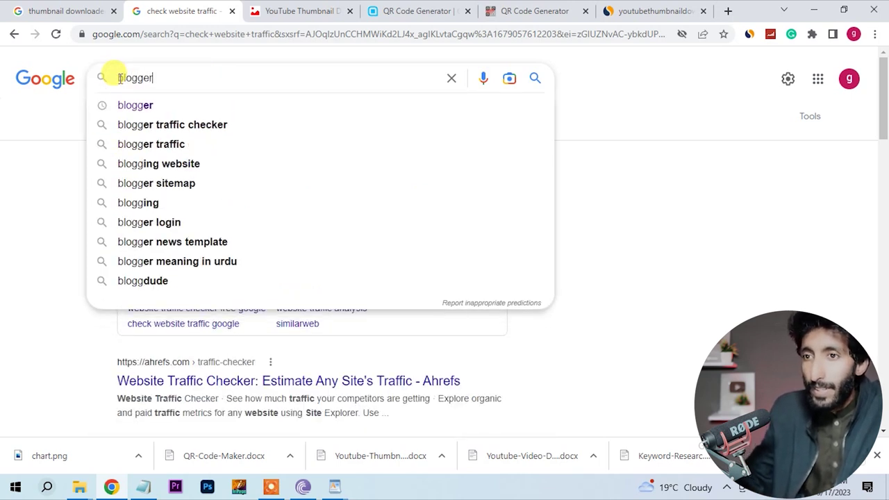
pyautogui.press('Return')
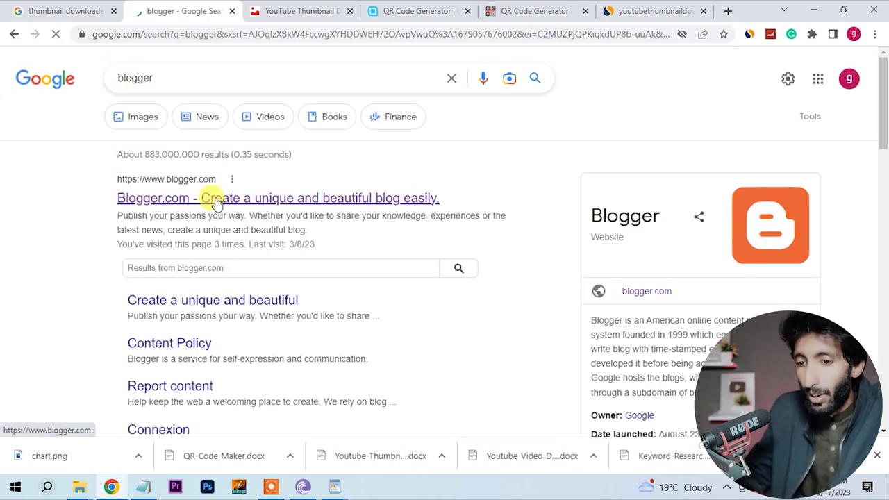
pyautogui.middleClick(215, 202)
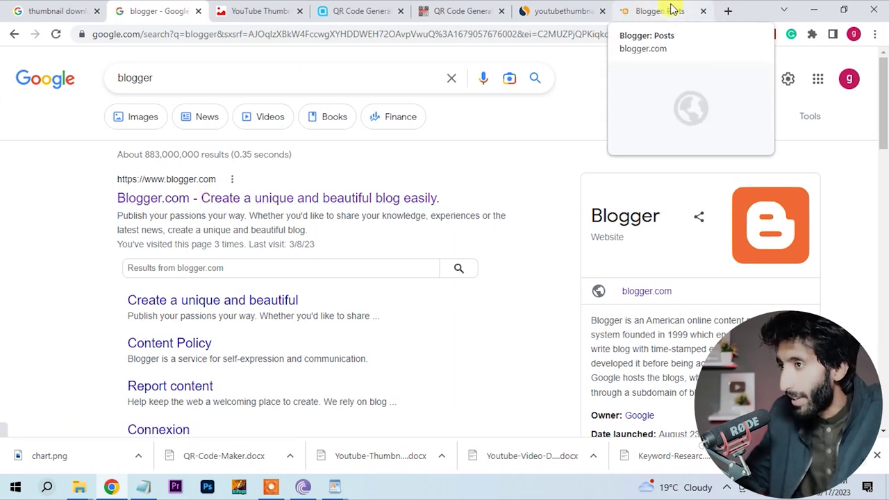
pyautogui.click(672, 9)
pyautogui.moveTo(643, 274)
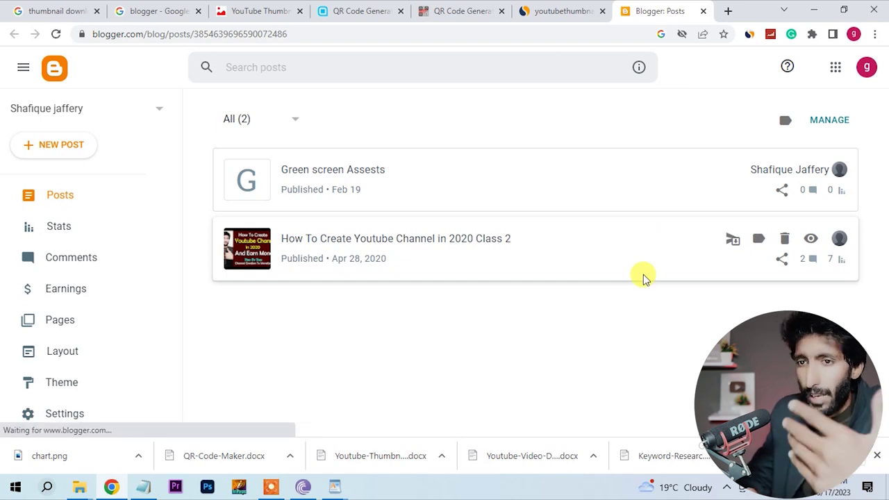
# Create a new blog titled "Tools" with an available blogspot address and start a new post in it.
pyautogui.click(150, 111)
pyautogui.click(64, 178)
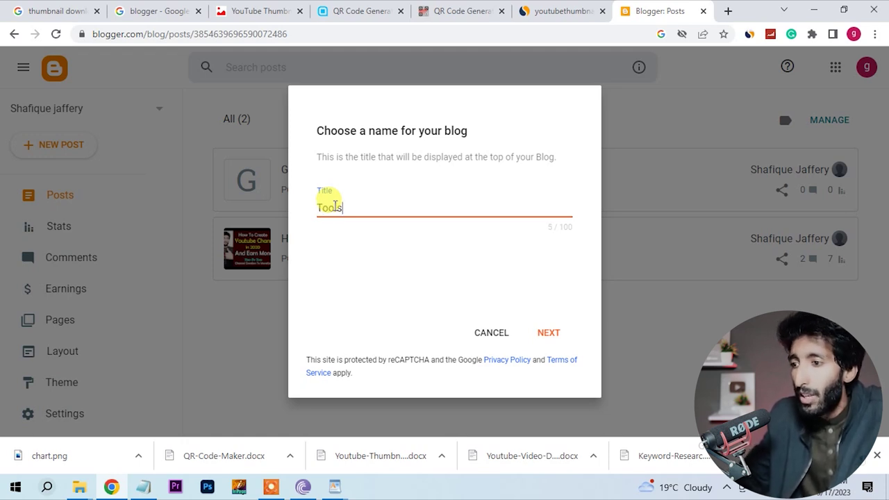
pyautogui.click(544, 332)
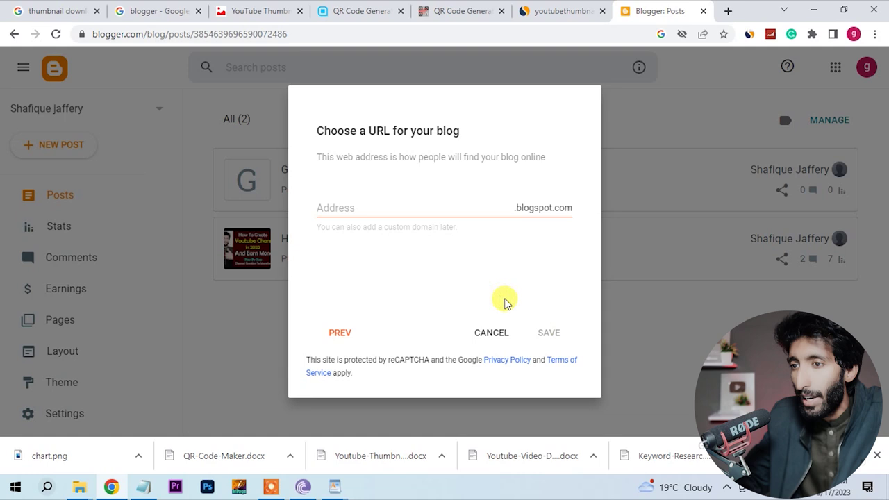
pyautogui.click(339, 205)
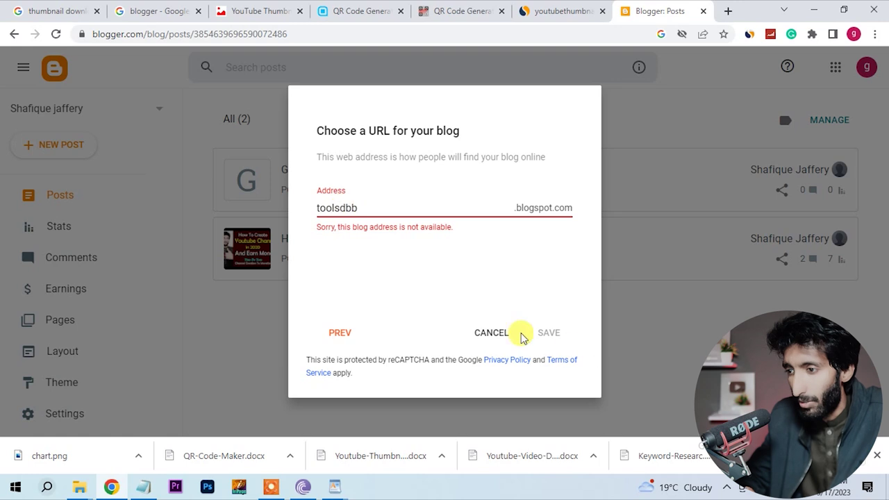
pyautogui.click(546, 333)
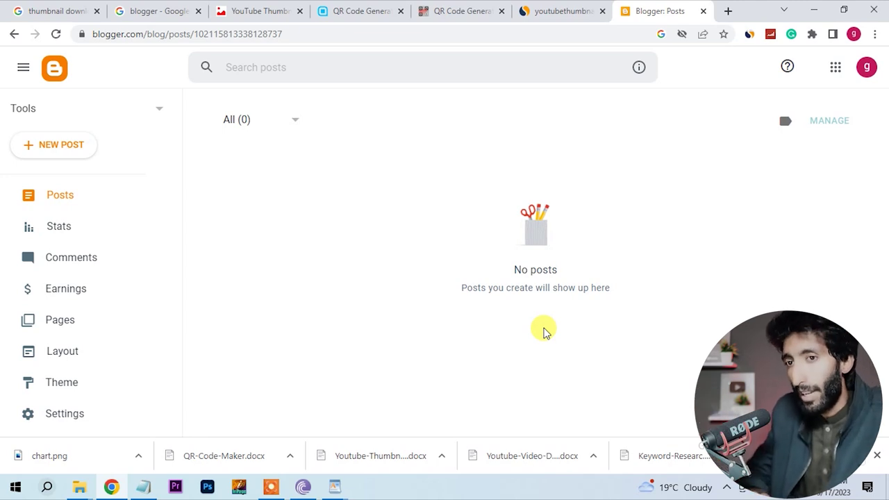
pyautogui.click(67, 154)
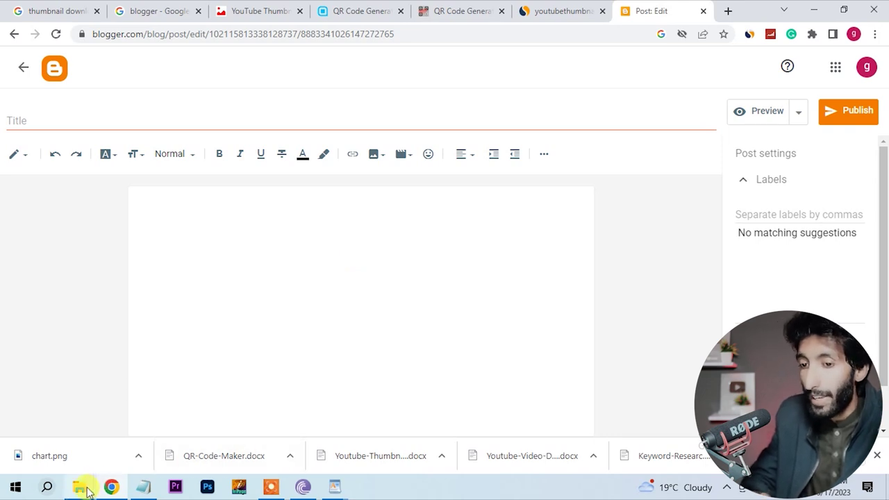
# Open the Keyword-Research-SEO-Tool document from the Downloads folder in WordPad and copy its entire contents.
pyautogui.moveTo(83, 489)
pyautogui.click(69, 413)
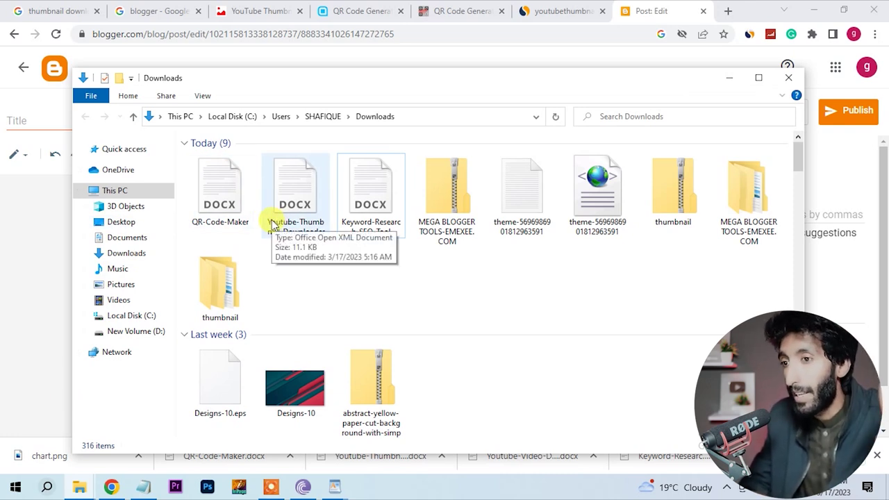
pyautogui.doubleClick(370, 226)
pyautogui.hotkey('ctrl', 'a')
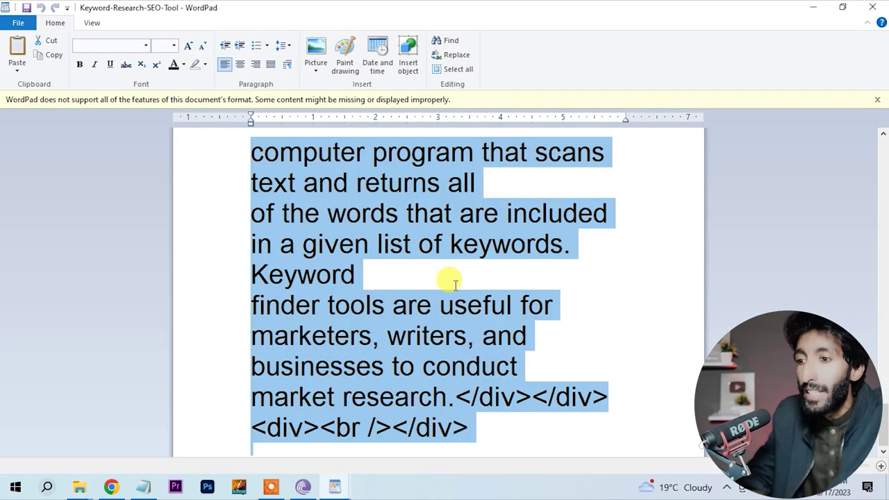
pyautogui.scroll(15, 437, 271)
pyautogui.scroll(-5, 455, 285)
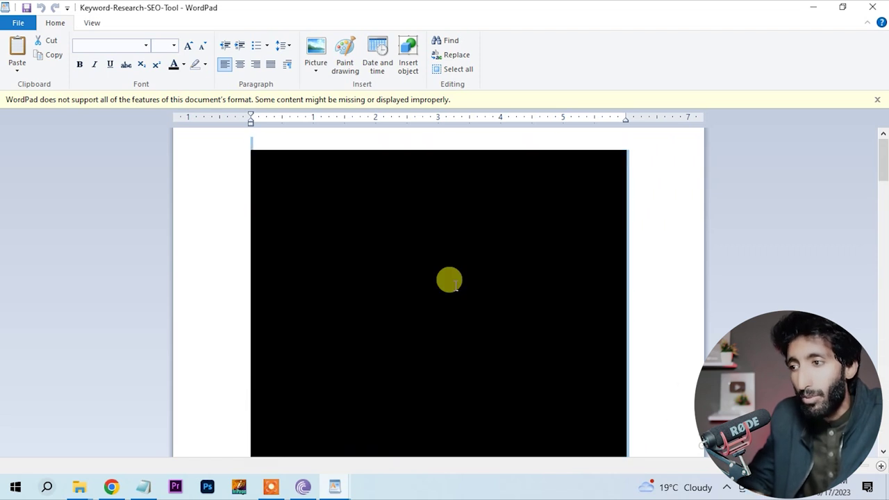
pyautogui.scroll(-5, 455, 284)
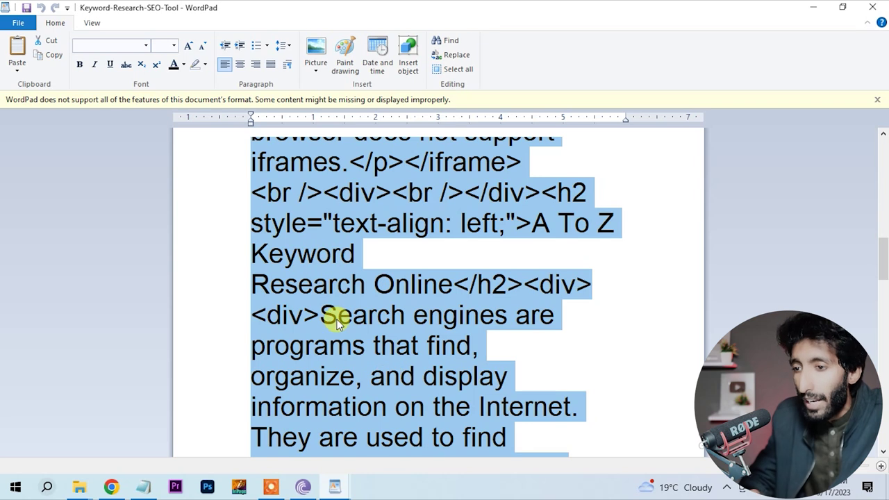
pyautogui.rightClick(336, 321)
pyautogui.click(363, 341)
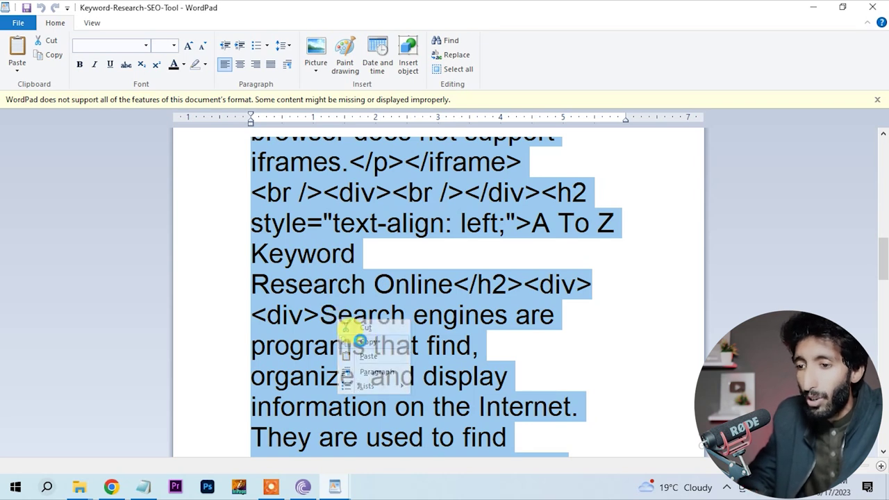
# Return to Chrome, switch the new Blogger post to HTML view and delete the placeholder paragraph code.
pyautogui.click(111, 486)
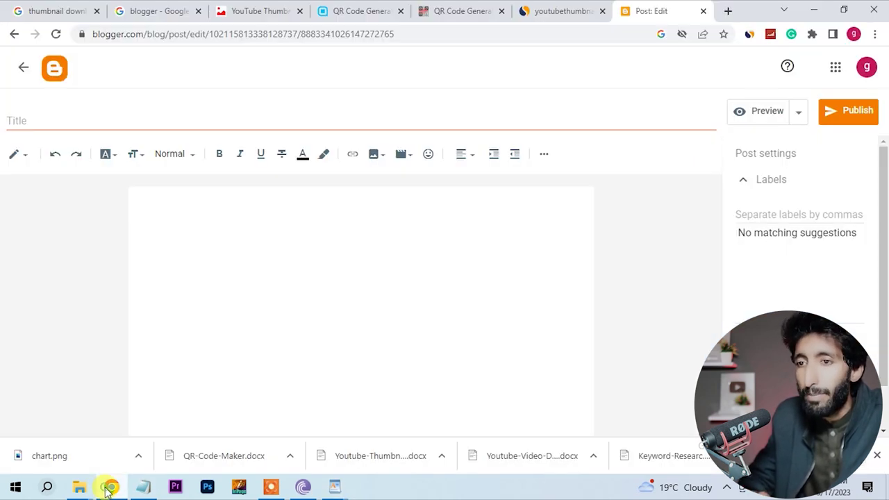
pyautogui.click(23, 157)
pyautogui.click(46, 137)
pyautogui.click(93, 181)
pyautogui.press('BackSpace')
pyautogui.press('BackSpace')
pyautogui.press('BackSpace')
pyautogui.press('BackSpace')
pyautogui.press('BackSpace')
pyautogui.press('BackSpace')
pyautogui.press('BackSpace')
pyautogui.press('BackSpace')
pyautogui.press('BackSpace')
pyautogui.press('BackSpace')
pyautogui.press('BackSpace')
pyautogui.press('BackSpace')
pyautogui.press('BackSpace')
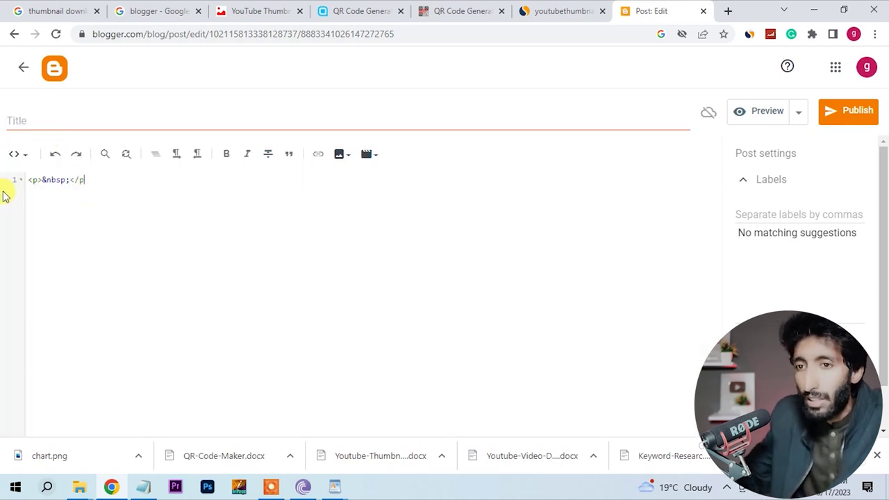
# Paste the copied keyword research tool code into the empty post and publish it to the blog.
pyautogui.rightClick(148, 224)
pyautogui.click(229, 332)
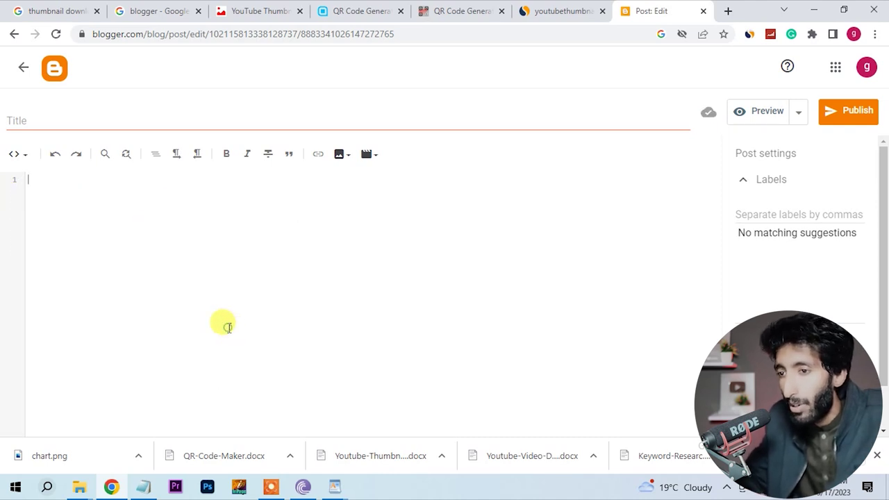
pyautogui.click(848, 115)
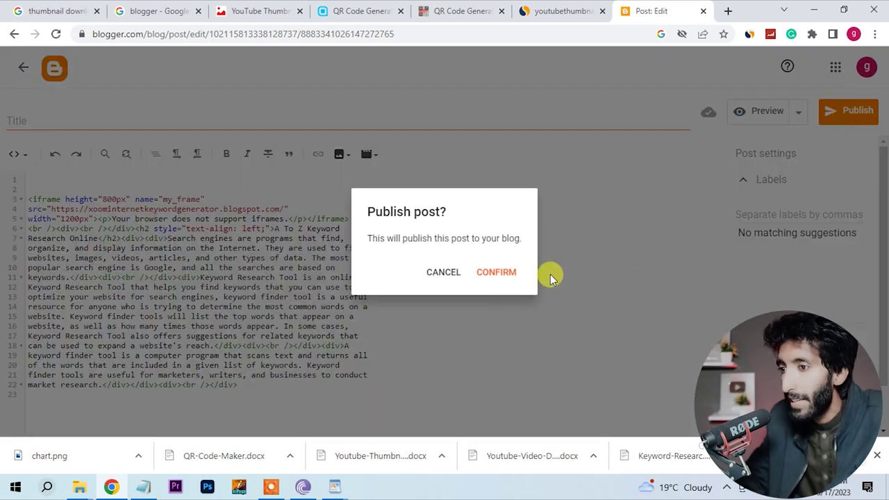
pyautogui.click(495, 274)
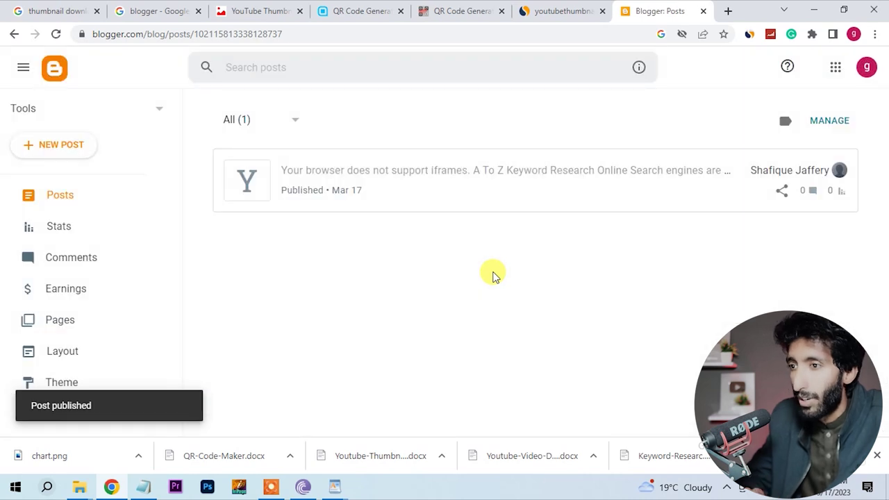
# Reopen the published post for editing and title it "Keyword research tool", correcting the misspelled word.
pyautogui.click(255, 186)
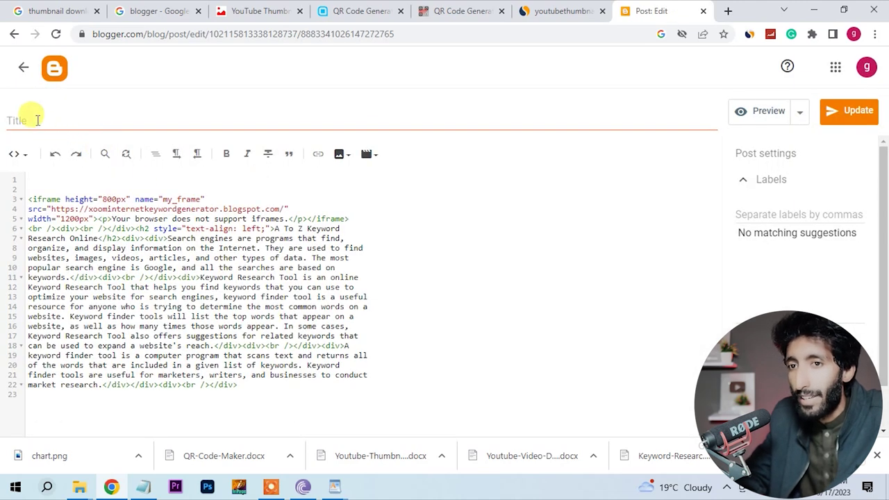
pyautogui.click(37, 118)
pyautogui.write('Keywo')
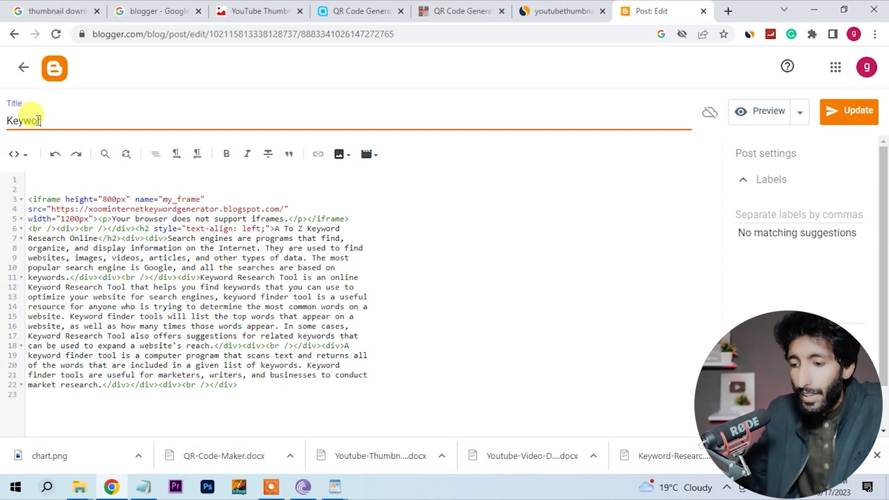
pyautogui.write('rd resea')
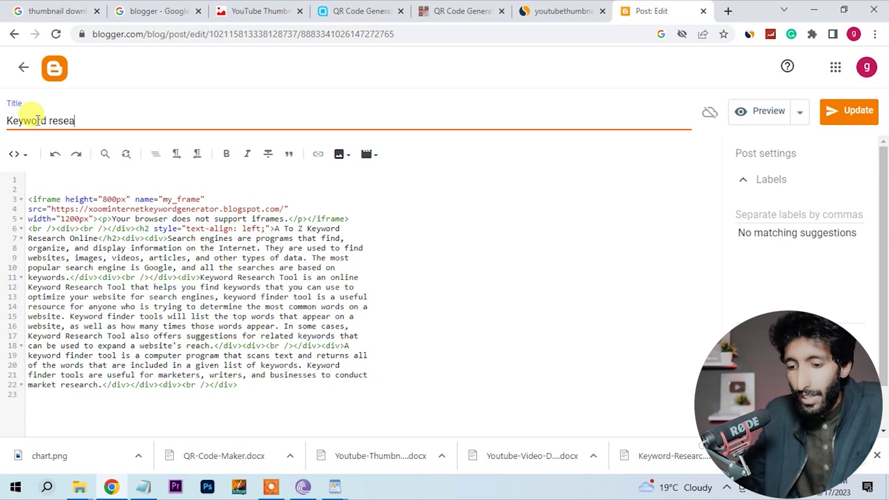
pyautogui.write('crh tool')
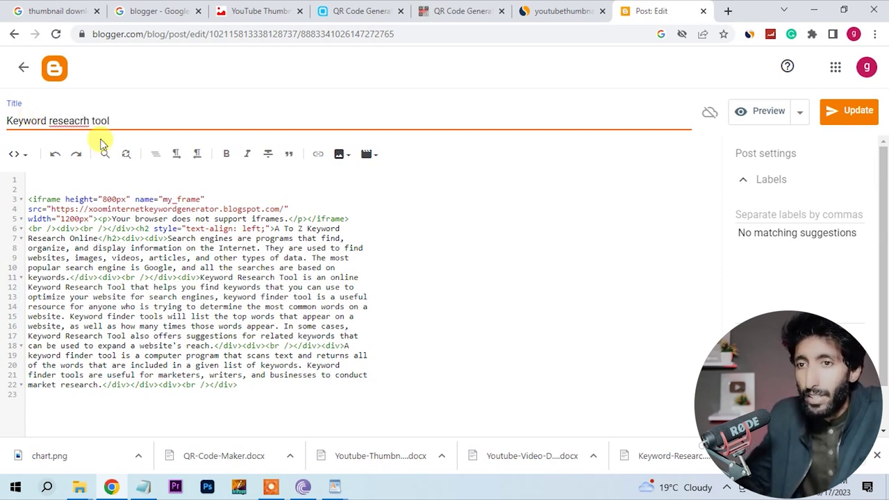
pyautogui.rightClick(67, 123)
pyautogui.click(96, 137)
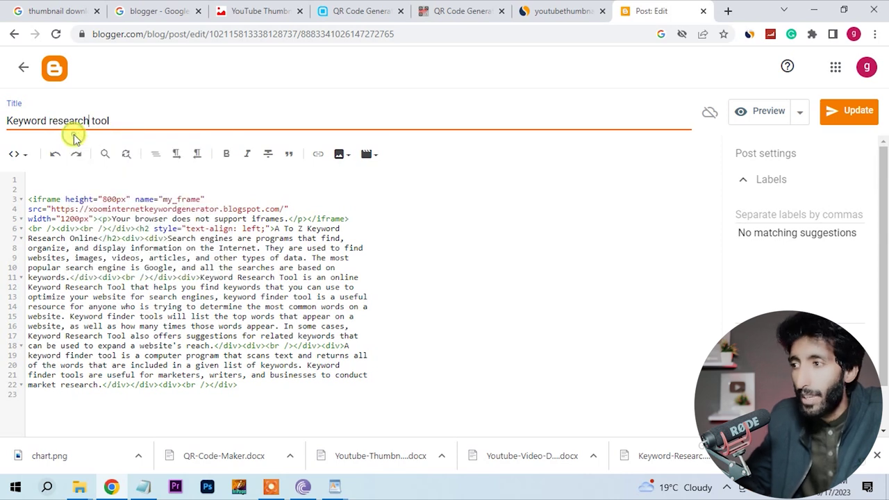
# Update the retitled keyword research post, return to the posts list and view the published page.
pyautogui.click(867, 113)
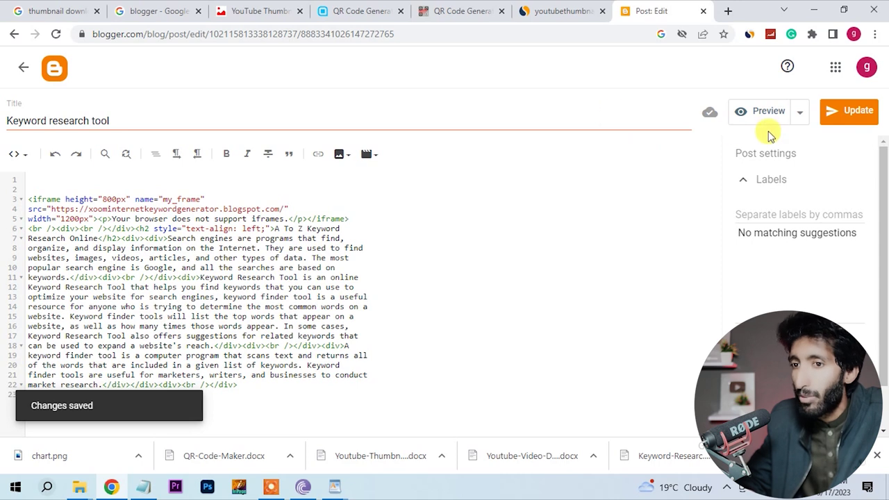
pyautogui.click(23, 67)
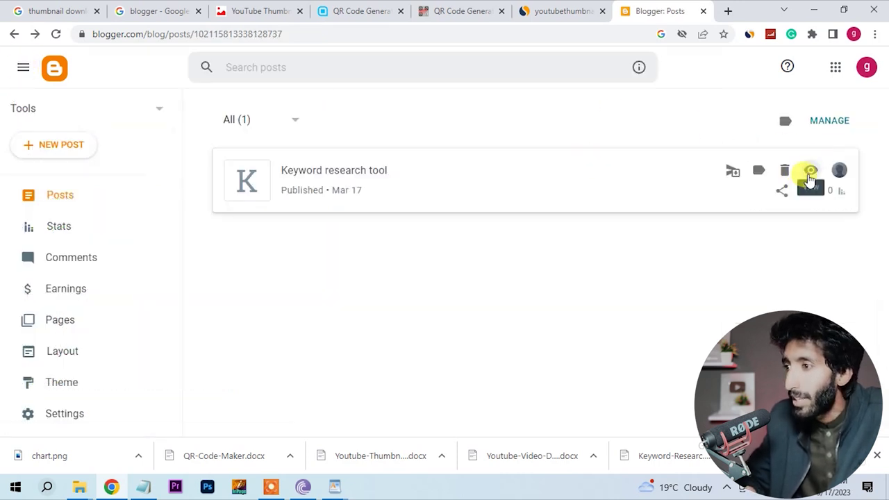
pyautogui.click(810, 171)
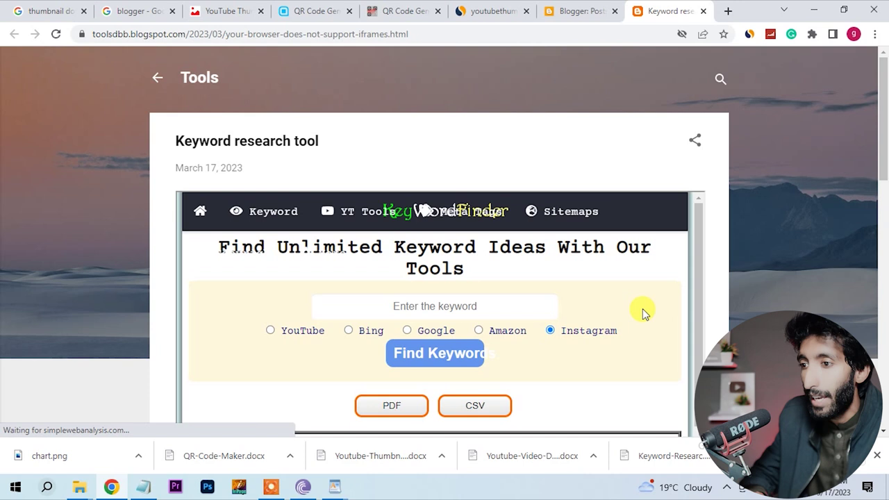
# Test the published tool by finding YouTube keywords for "online earning" and look through the generated keyword list.
pyautogui.click(444, 308)
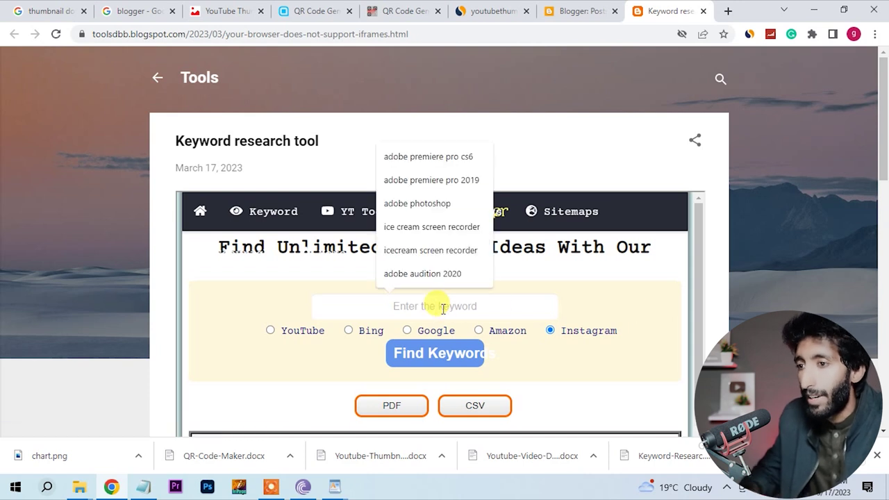
pyautogui.write('online ear')
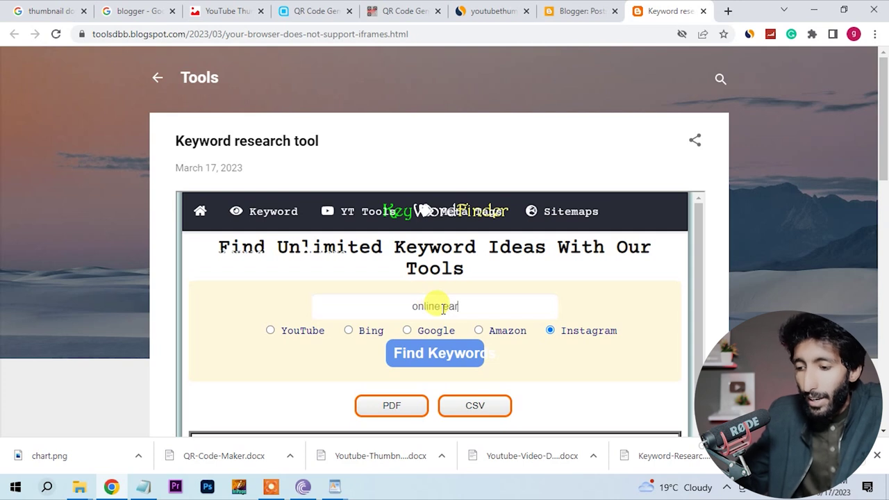
pyautogui.write('ning')
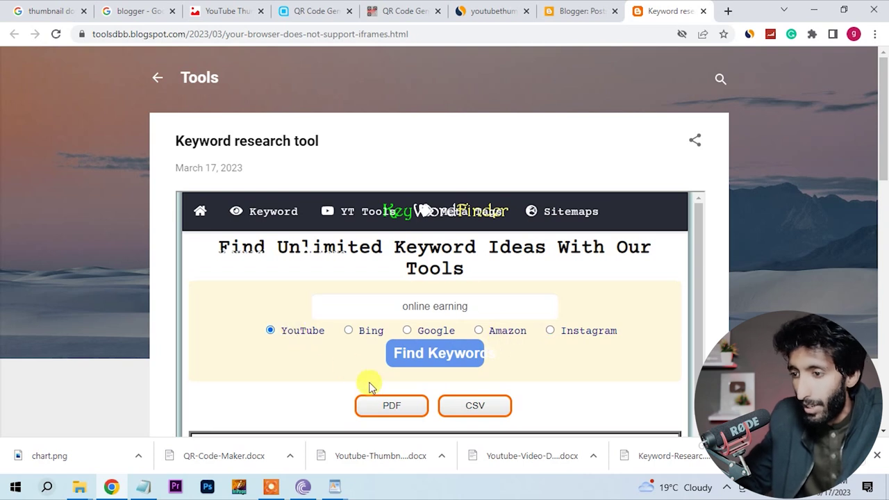
pyautogui.scroll(-2, 535, 400)
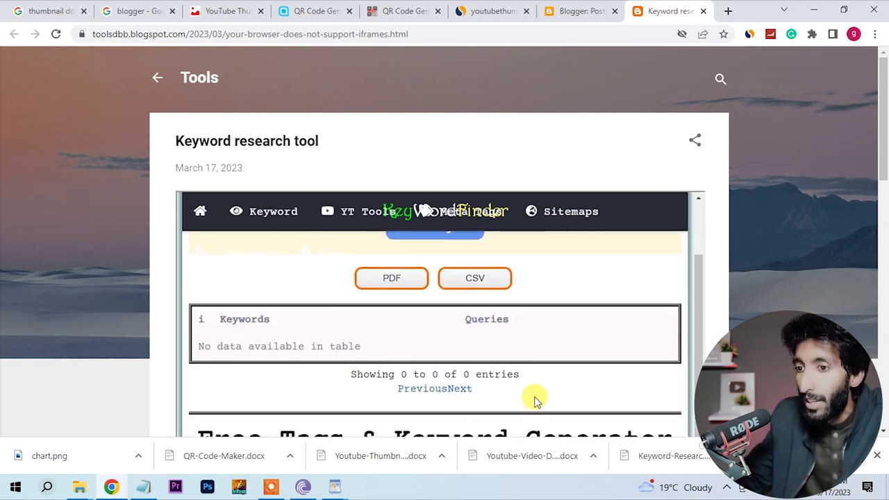
pyautogui.scroll(2, 532, 396)
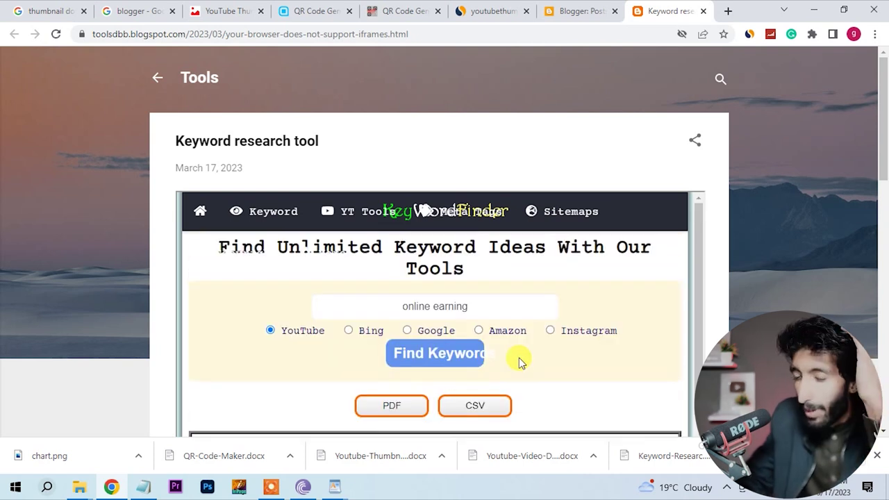
pyautogui.click(440, 354)
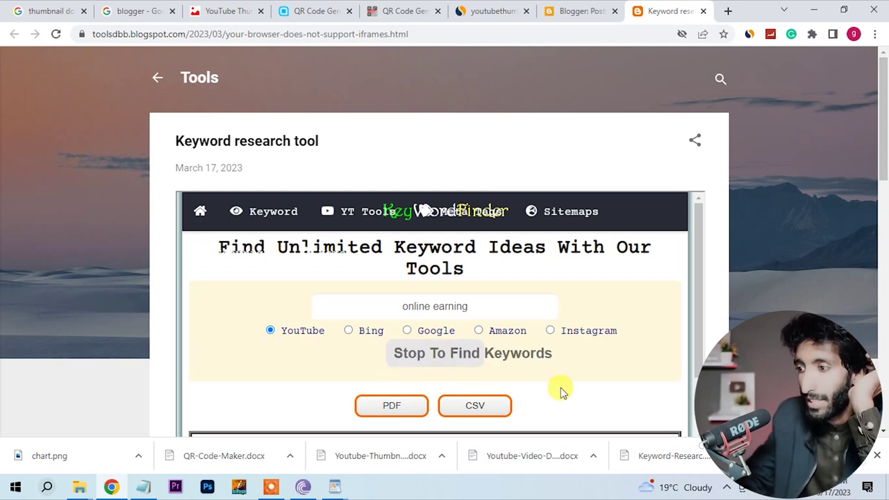
pyautogui.scroll(-2, 561, 390)
pyautogui.scroll(-2, 563, 392)
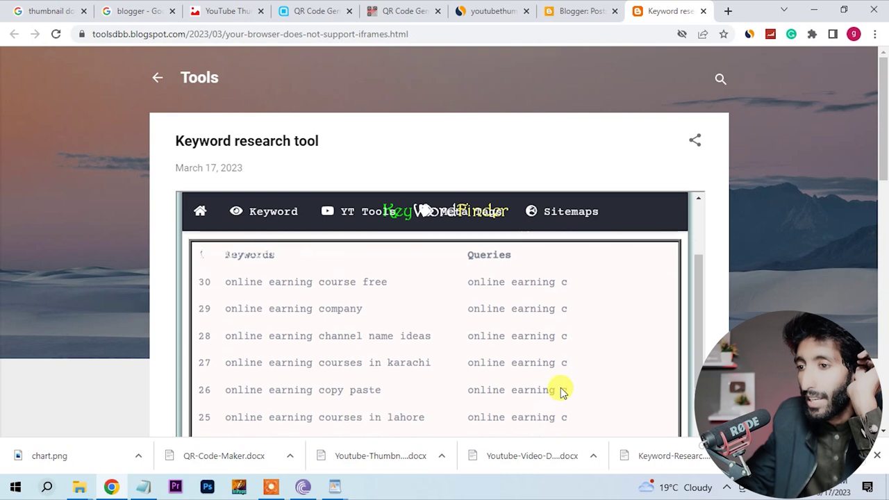
pyautogui.scroll(-1, 563, 393)
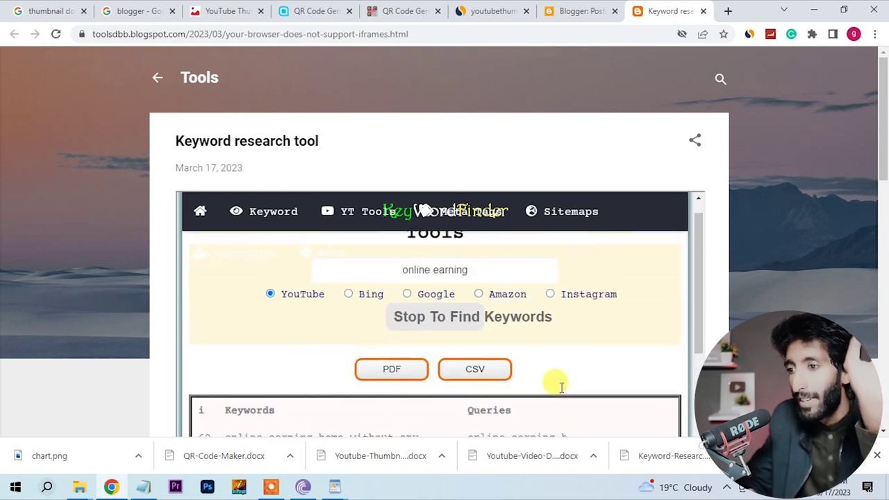
pyautogui.scroll(-2, 563, 392)
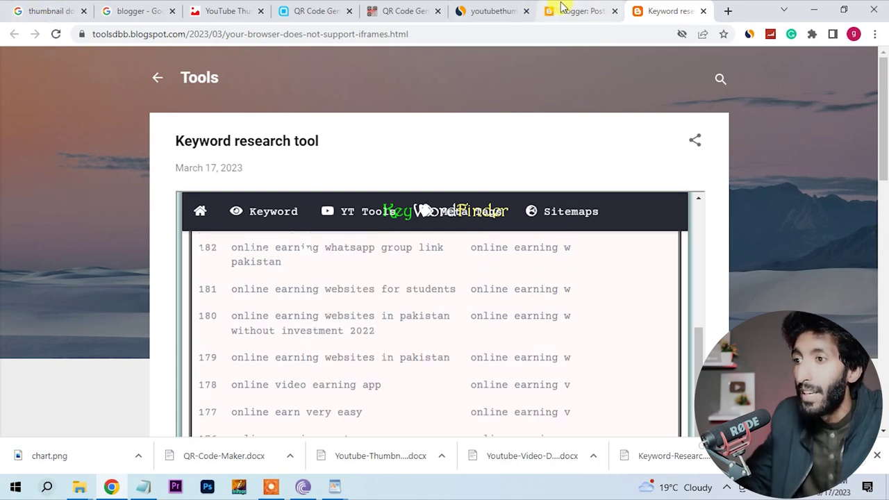
# Return to the Blogger posts page and create a new post in HTML view.
pyautogui.click(577, 11)
pyautogui.click(73, 145)
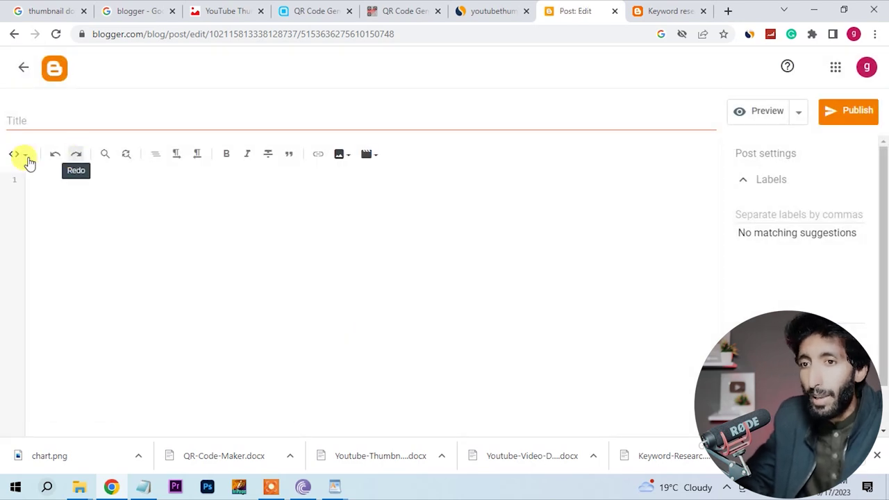
pyautogui.click(24, 159)
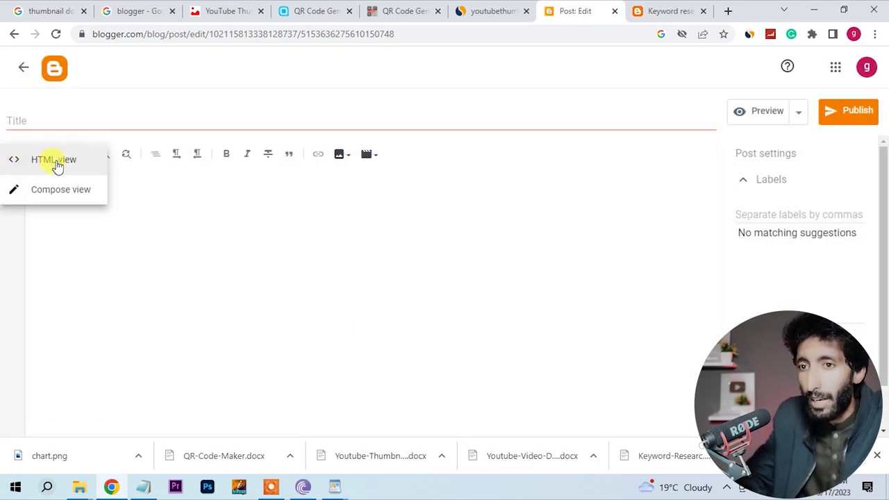
pyautogui.click(58, 167)
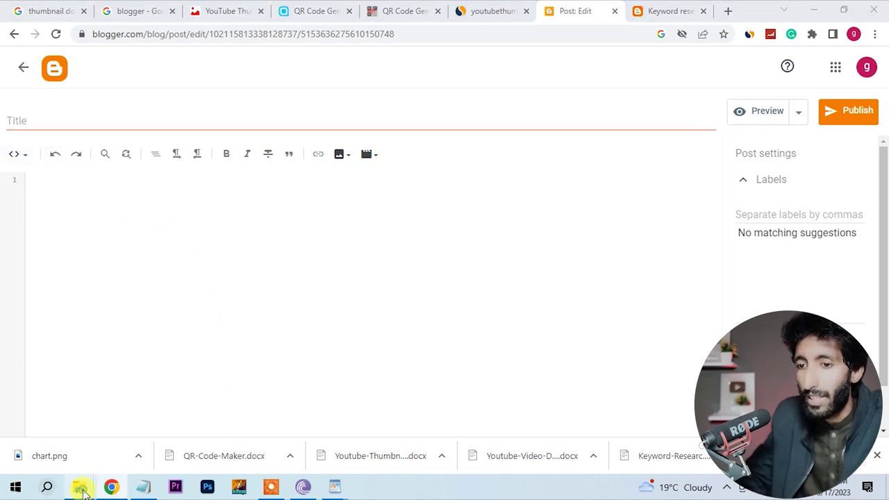
# Copy the entire Youtube-Thumbnail-Downloader document from the Downloads folder in WordPad and paste its code into the new Blogger post in Chrome.
pyautogui.moveTo(79, 486)
pyautogui.click(99, 423)
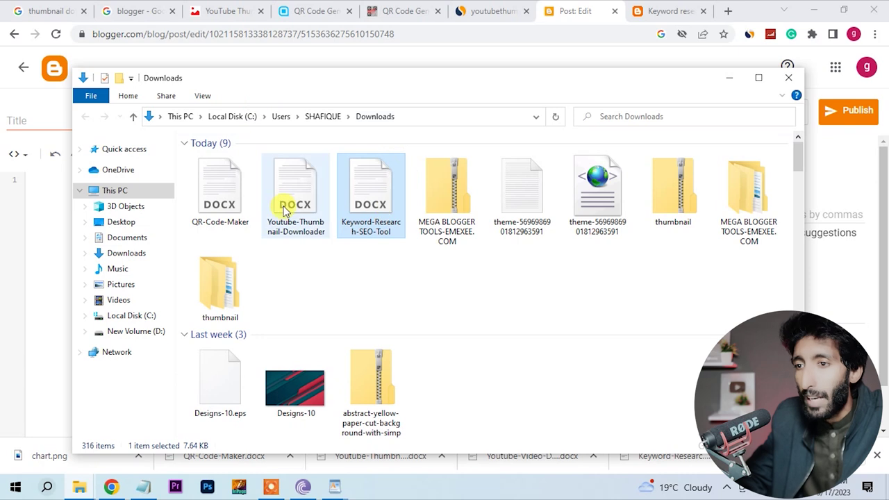
pyautogui.doubleClick(288, 206)
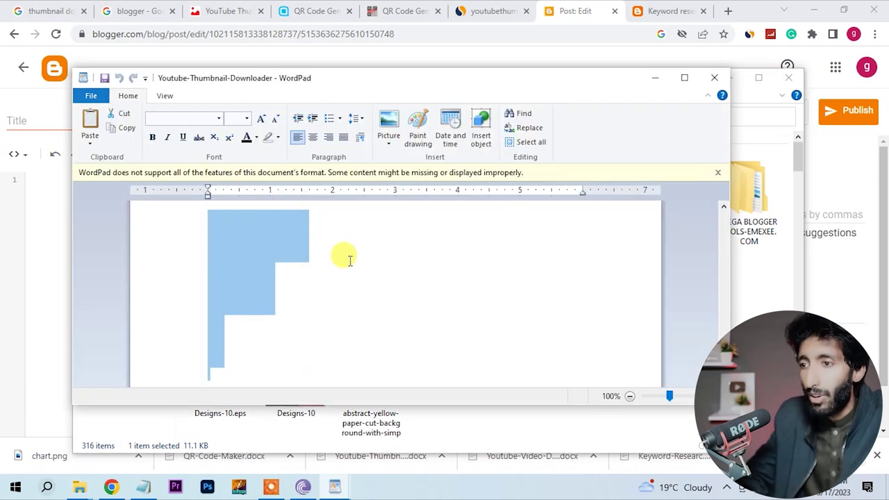
pyautogui.click(685, 81)
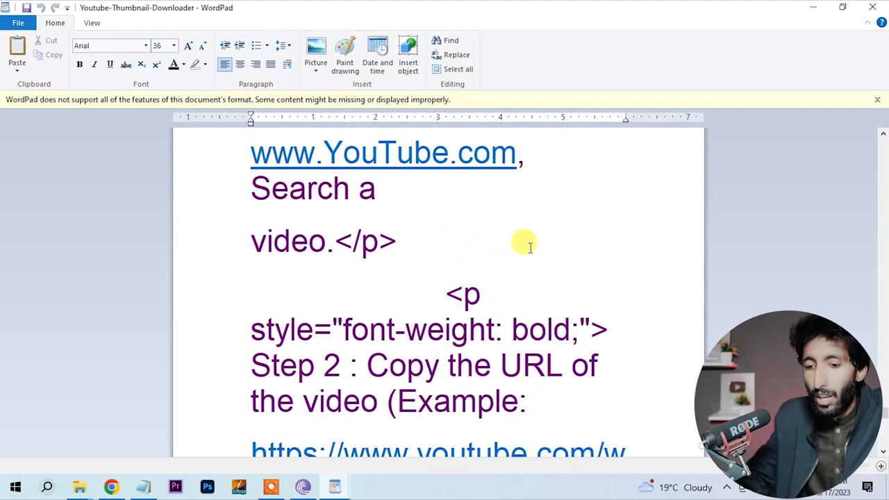
pyautogui.hotkey('ctrl', 'a')
pyautogui.rightClick(438, 196)
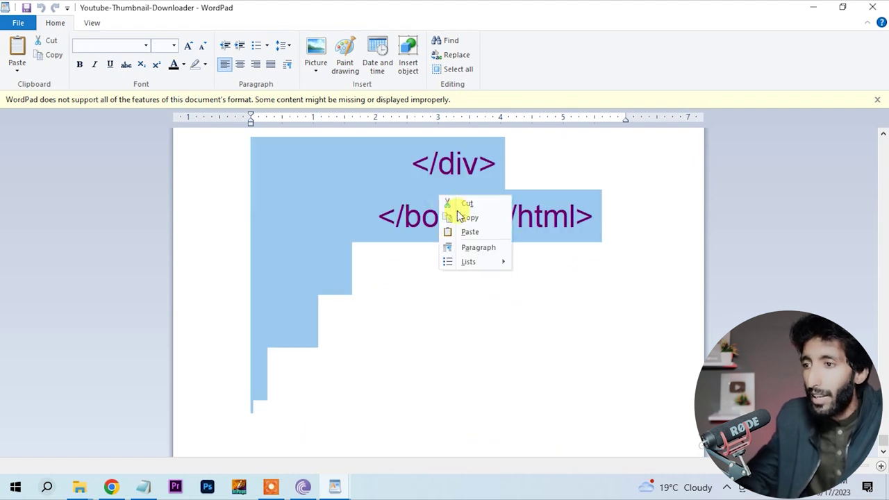
pyautogui.click(470, 219)
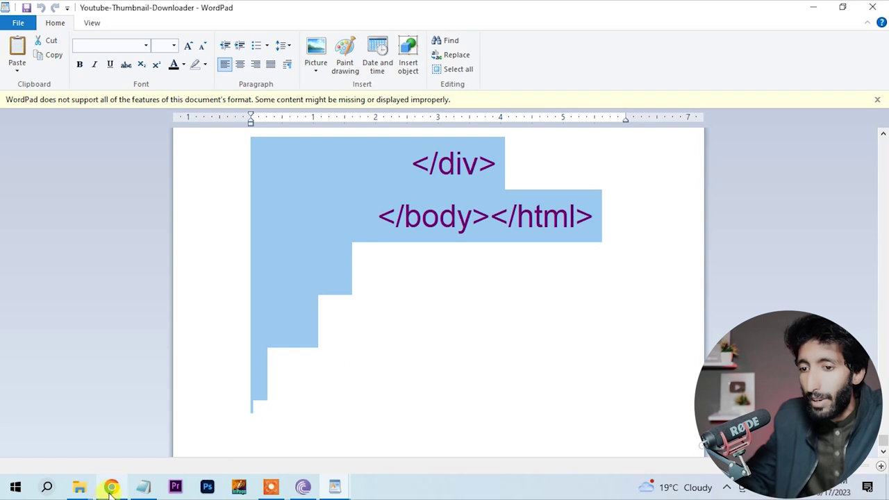
pyautogui.click(111, 487)
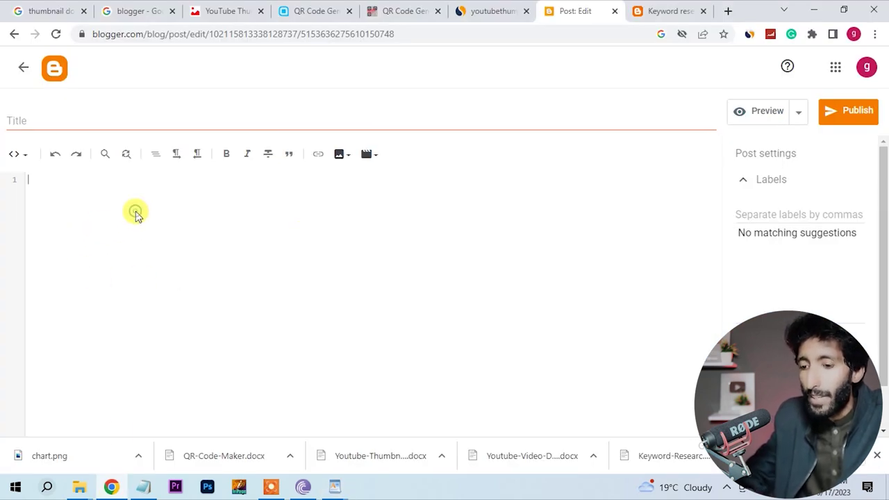
pyautogui.hotkey('ctrl', 'v')
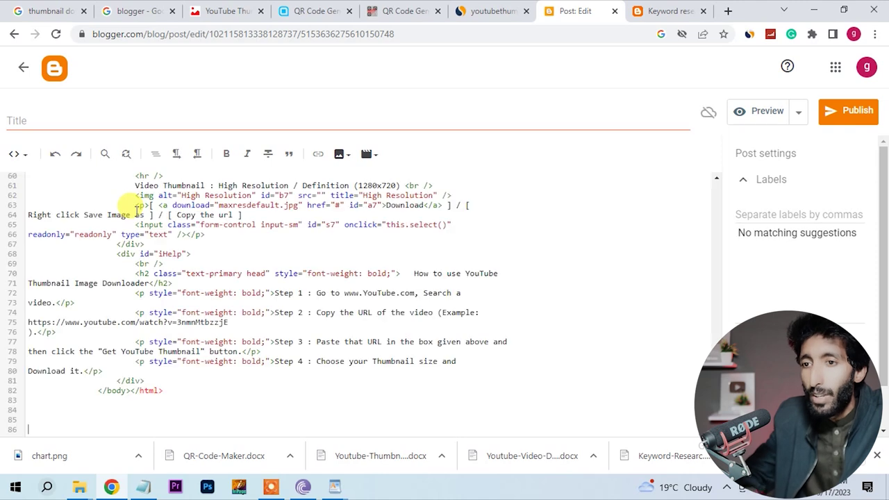
# Title the post "Youtube thumbnail downloader", correcting the misspelled first word, and publish it to the blog.
pyautogui.click(49, 115)
pyautogui.write('Yotube thumbnail downloader')
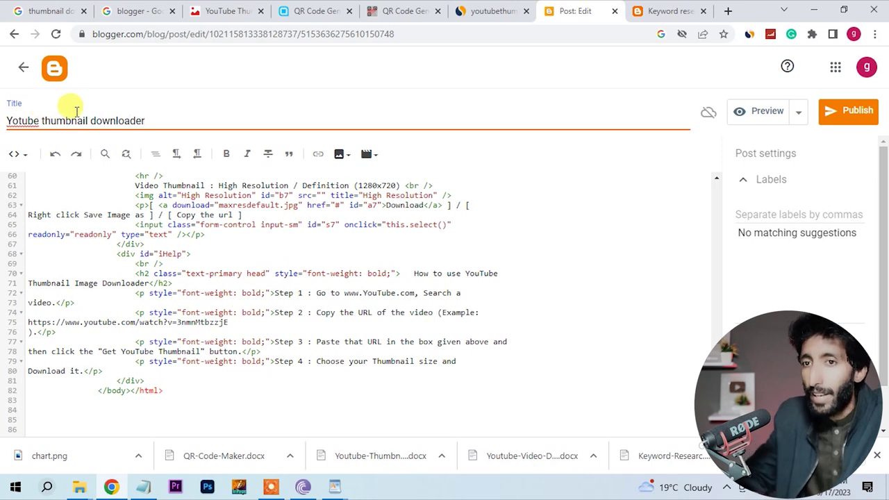
pyautogui.click(21, 121)
pyautogui.write('u')
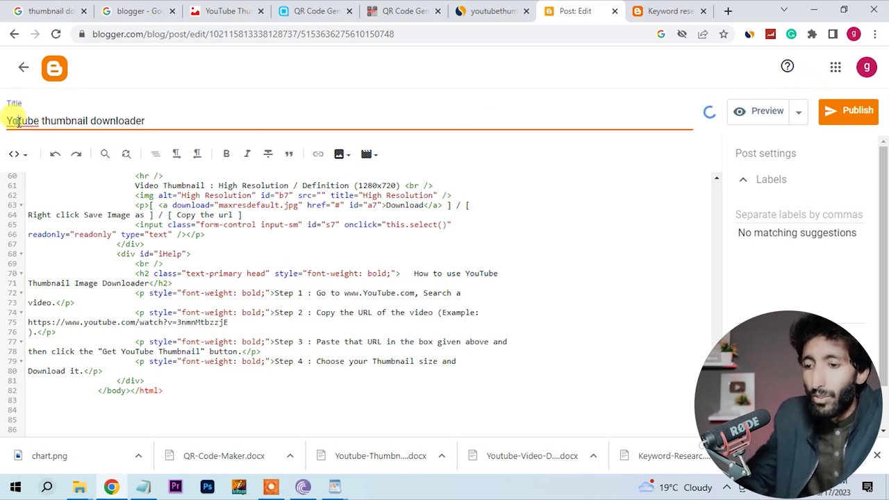
pyautogui.press('Delete')
pyautogui.write('T')
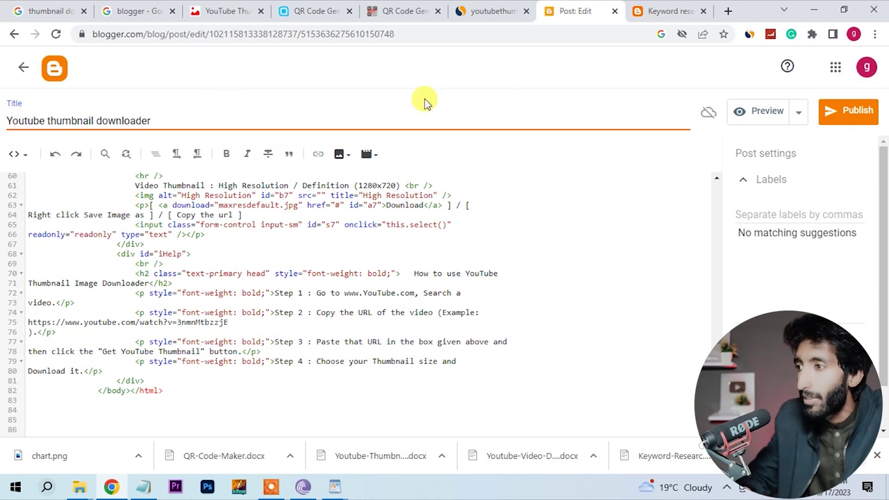
pyautogui.click(865, 115)
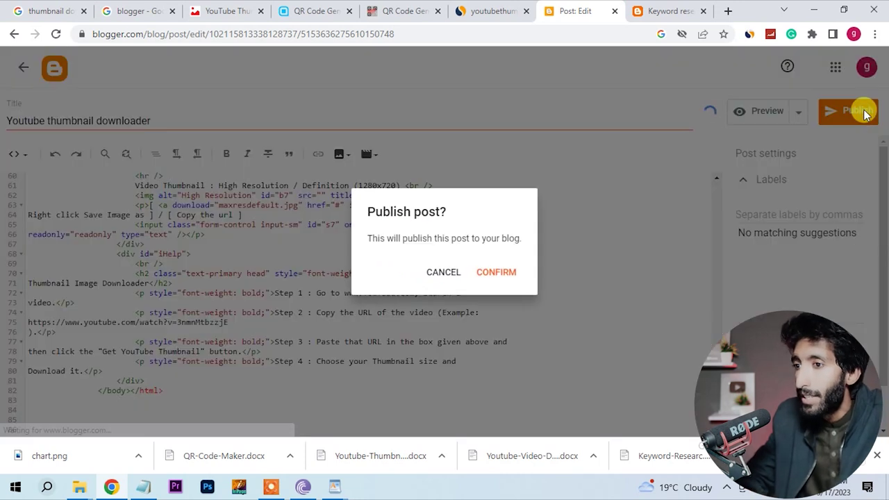
pyautogui.click(500, 274)
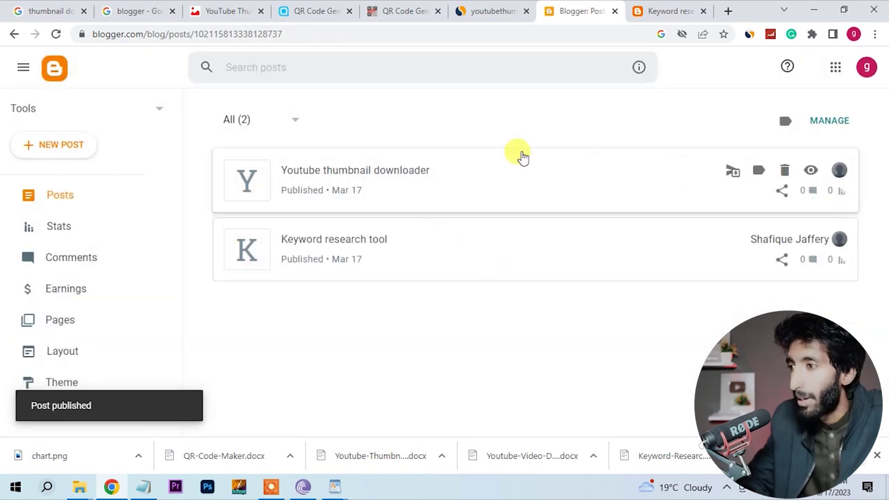
# View the published thumbnail downloader post and examine its YouTube URL field, thumbnail button and usage instructions.
pyautogui.click(810, 170)
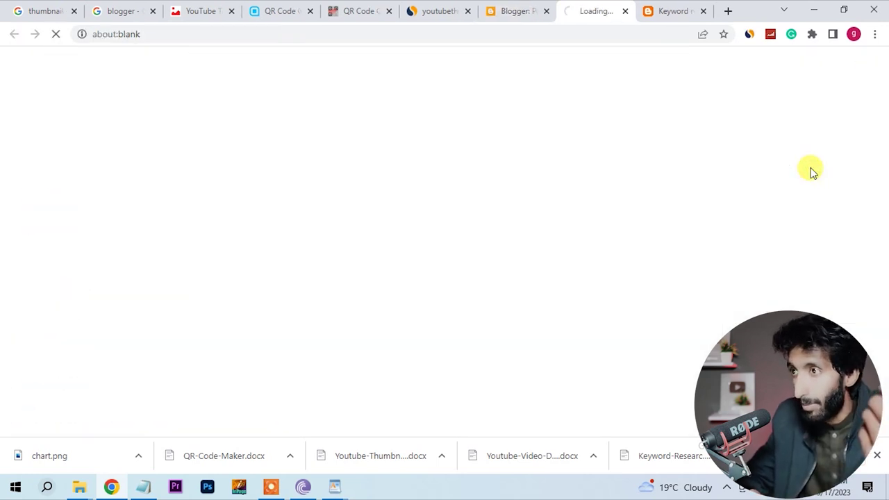
pyautogui.click(290, 243)
pyautogui.click(274, 279)
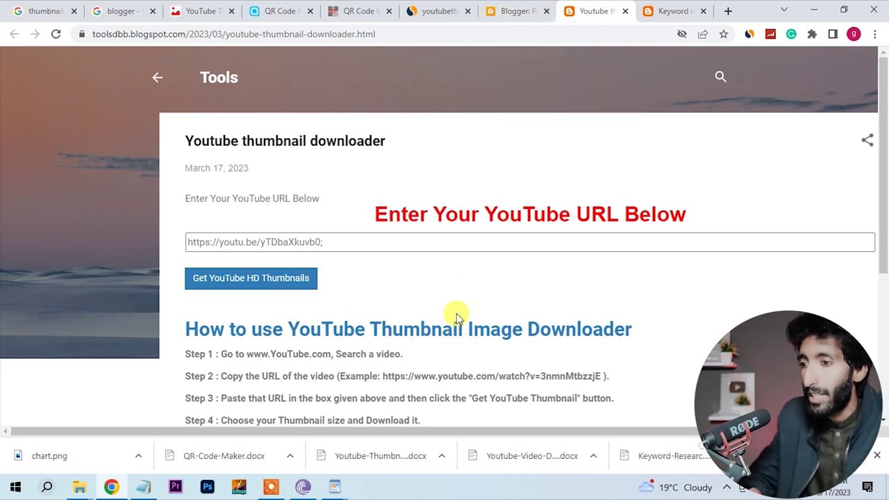
pyautogui.scroll(-5, 456, 313)
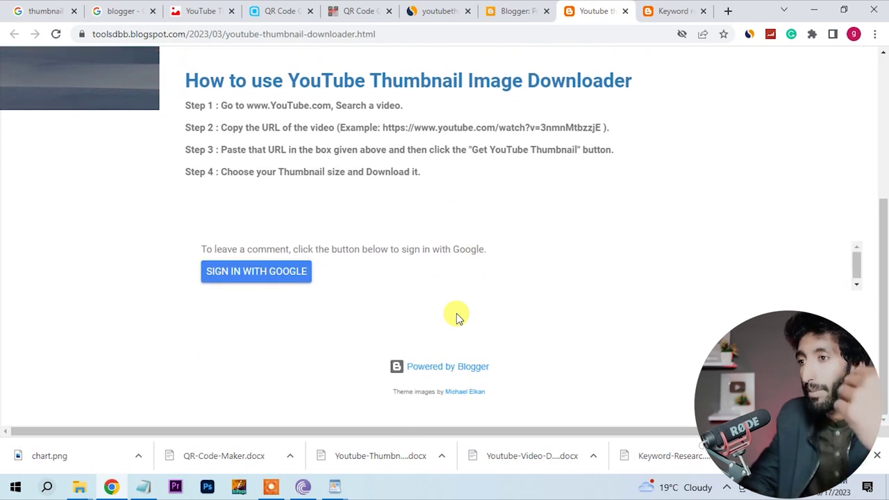
pyautogui.scroll(3, 456, 313)
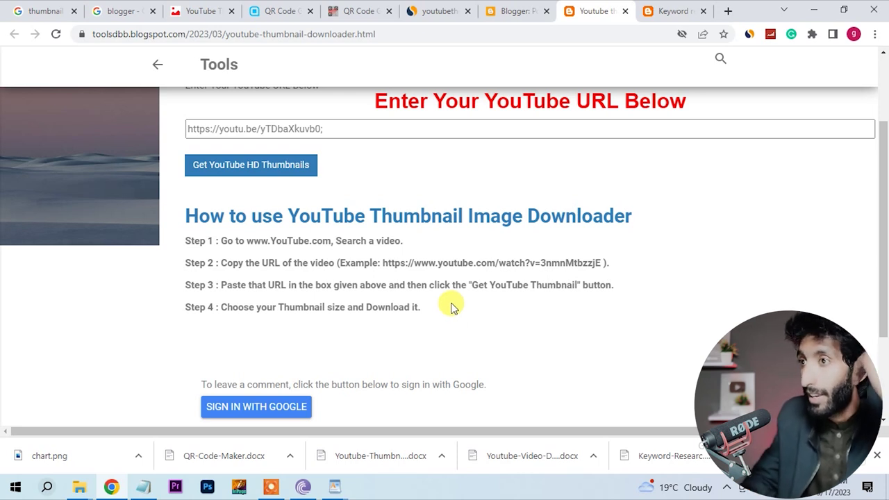
# Open the Keyword research tool post for editing in Blogger, check it in Compose view and return it to HTML view.
pyautogui.click(507, 8)
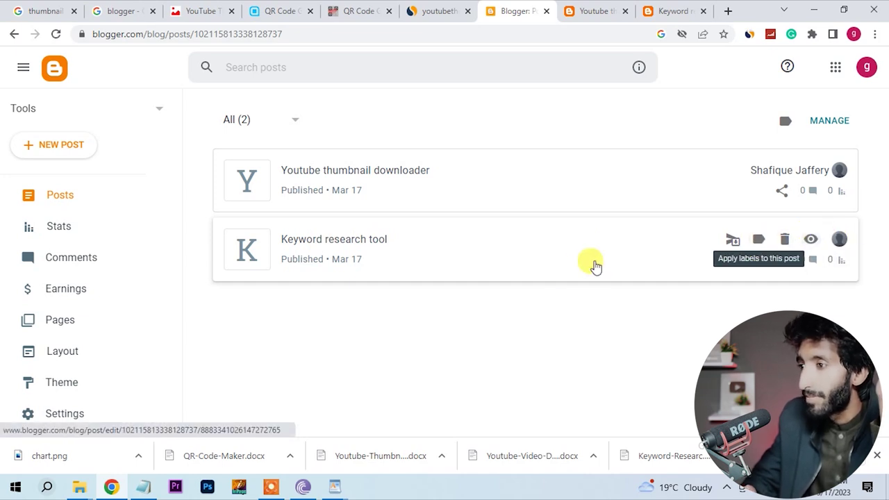
pyautogui.click(290, 247)
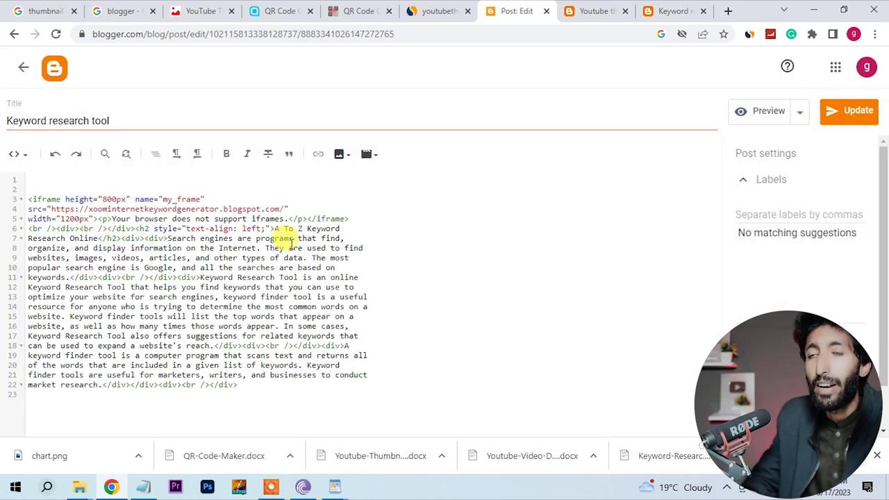
pyautogui.click(21, 155)
pyautogui.click(53, 189)
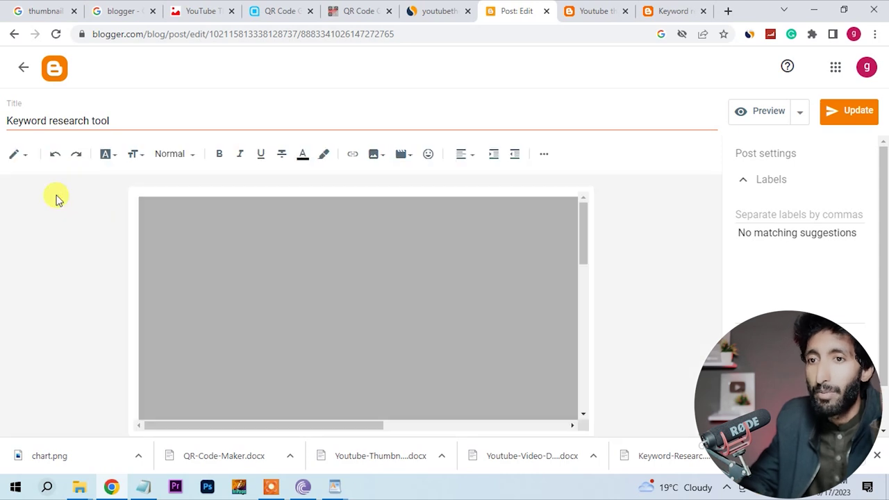
pyautogui.click(21, 158)
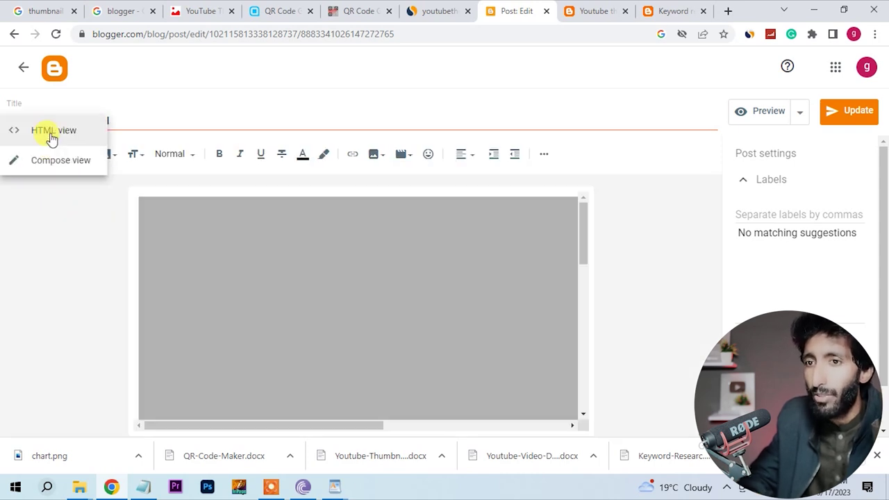
pyautogui.click(50, 133)
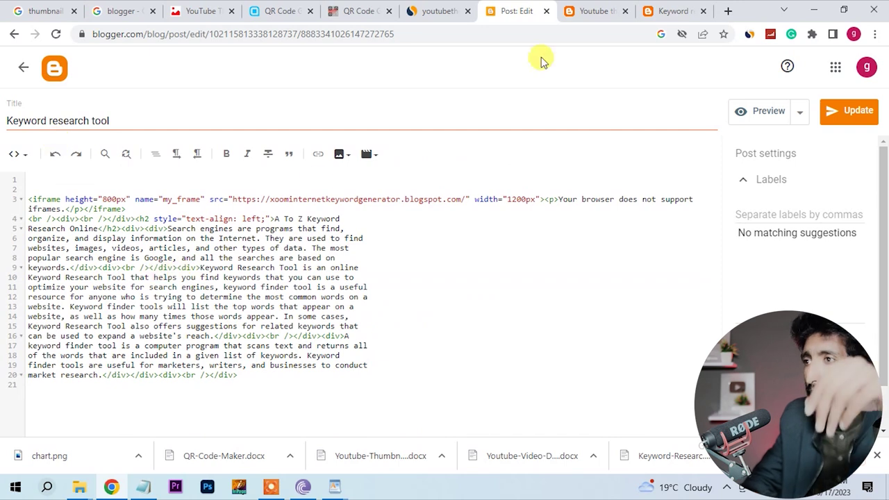
# Review the article text on the published Keyword research tool page and select its second paragraph, starting "Keyword Research Tool is an online", in the post's HTML.
pyautogui.click(603, 9)
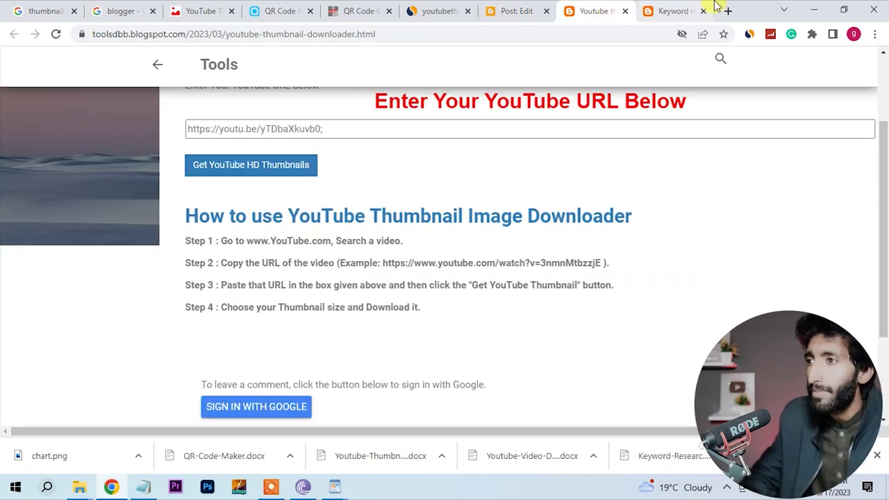
pyautogui.click(663, 9)
pyautogui.scroll(-7, 790, 248)
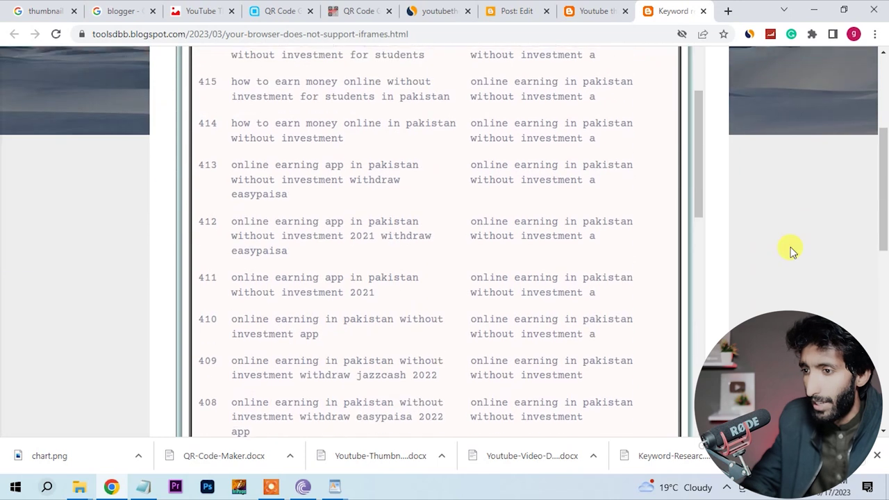
pyautogui.scroll(-3, 789, 248)
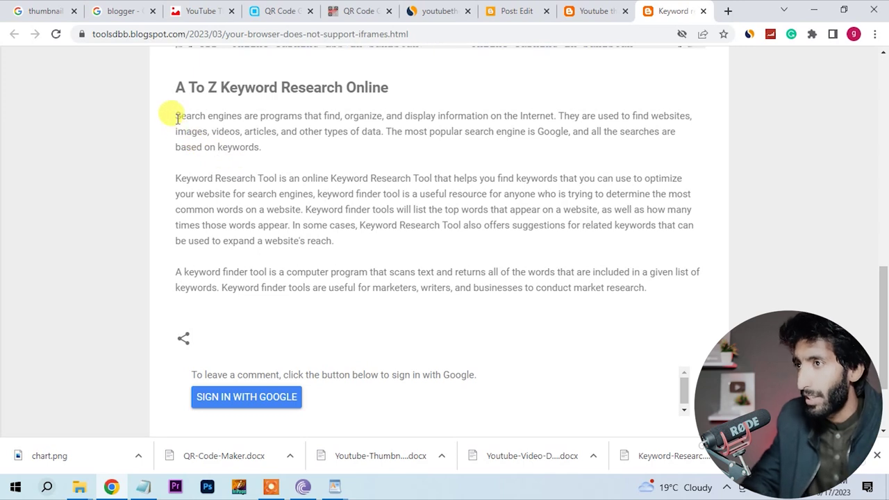
pyautogui.click(515, 18)
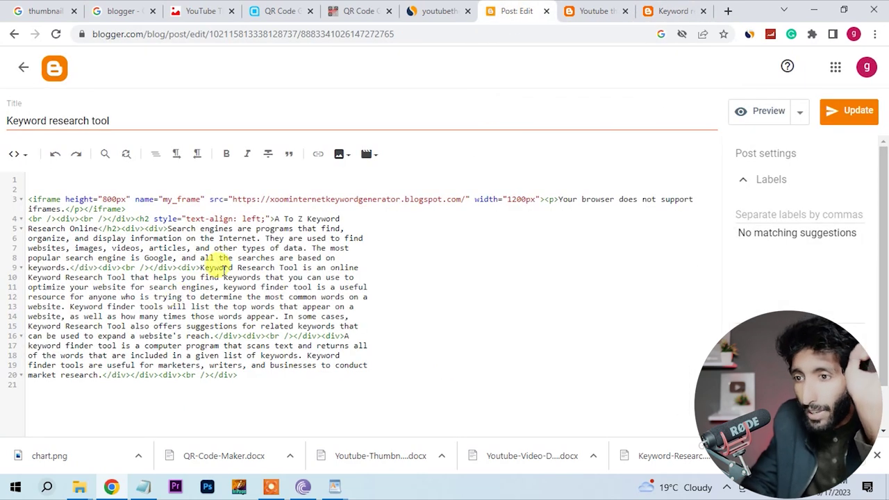
pyautogui.moveTo(201, 268); pyautogui.dragTo(212, 336)
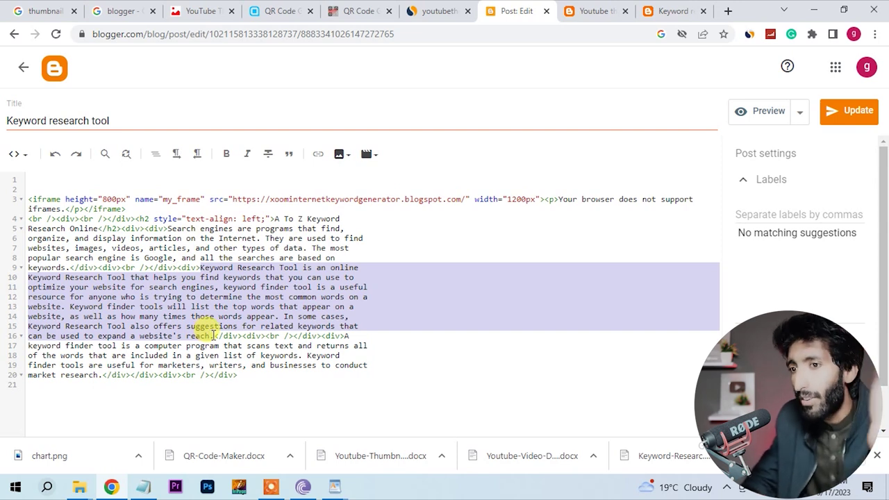
# Open ChatGPT in a new tab, submit the prompt "write a ranked article for keyword research tool" and stop the response during the Moz Keyword Explorer section.
pyautogui.click(731, 12)
pyautogui.write('c')
pyautogui.press('Return')
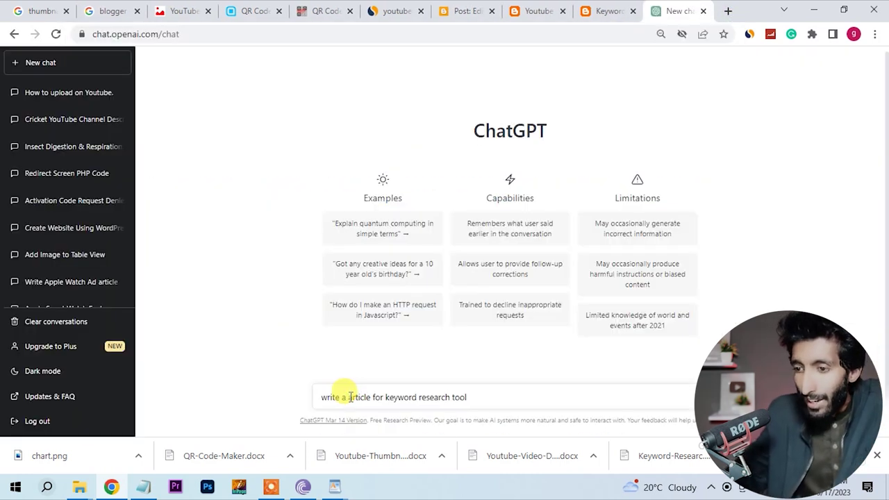
pyautogui.click(351, 397)
pyautogui.press('BackSpace')
pyautogui.write('ranked')
pyautogui.click(545, 396)
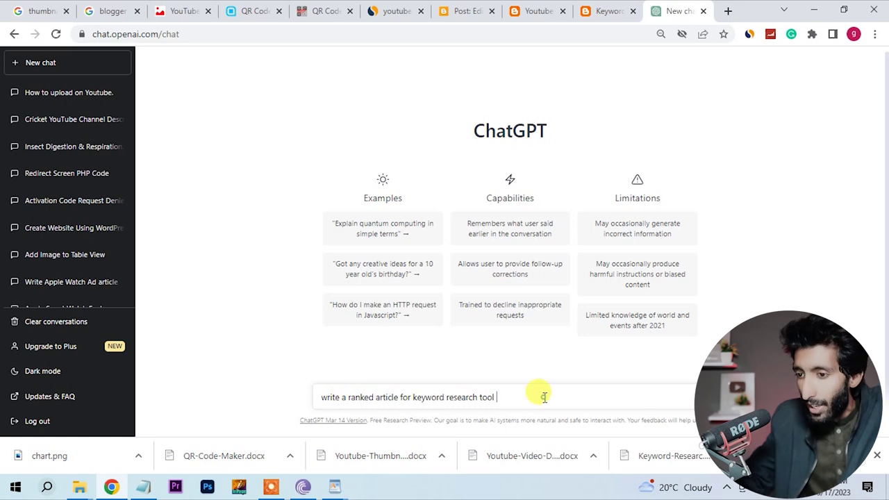
pyautogui.press('Return')
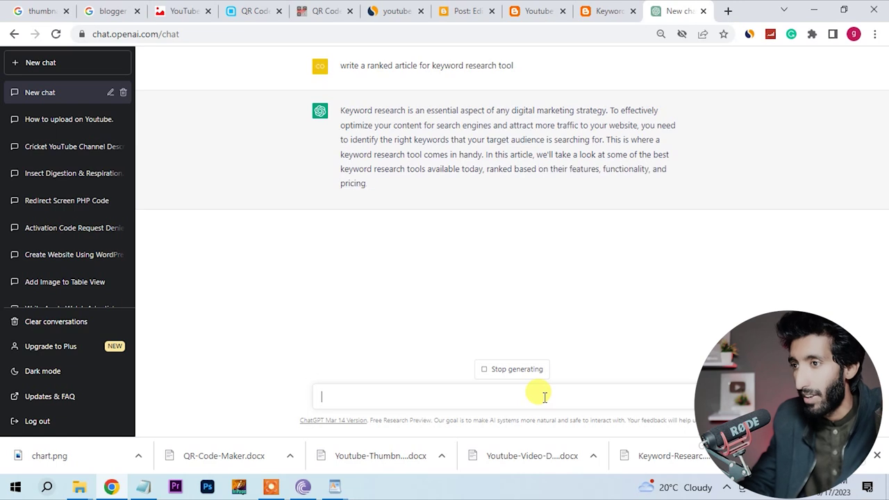
pyautogui.click(484, 372)
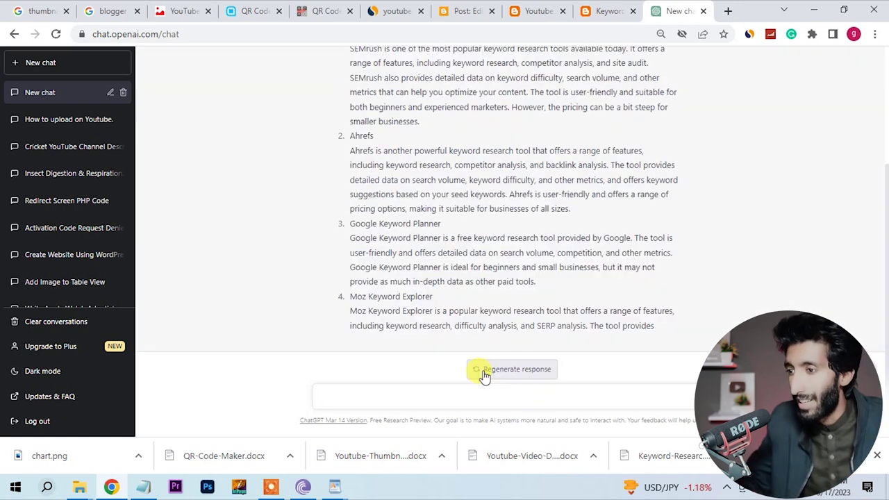
pyautogui.scroll(3, 573, 268)
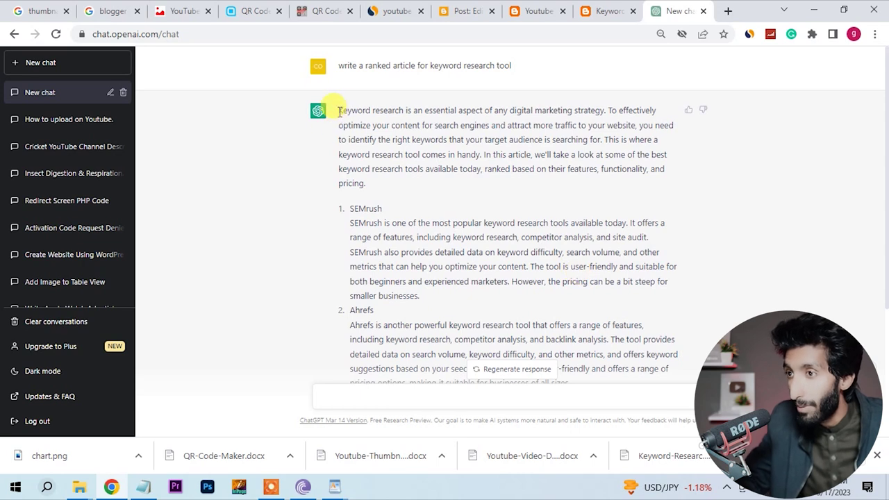
pyautogui.rightClick(477, 250)
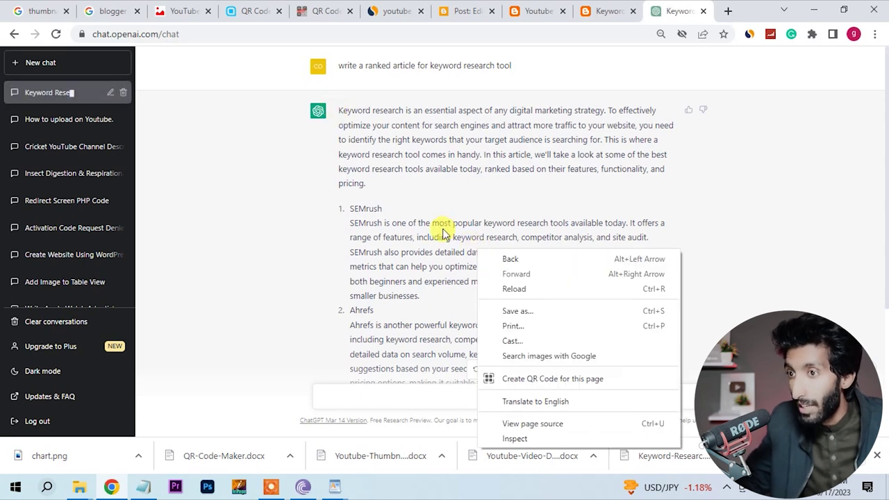
pyautogui.click(346, 112)
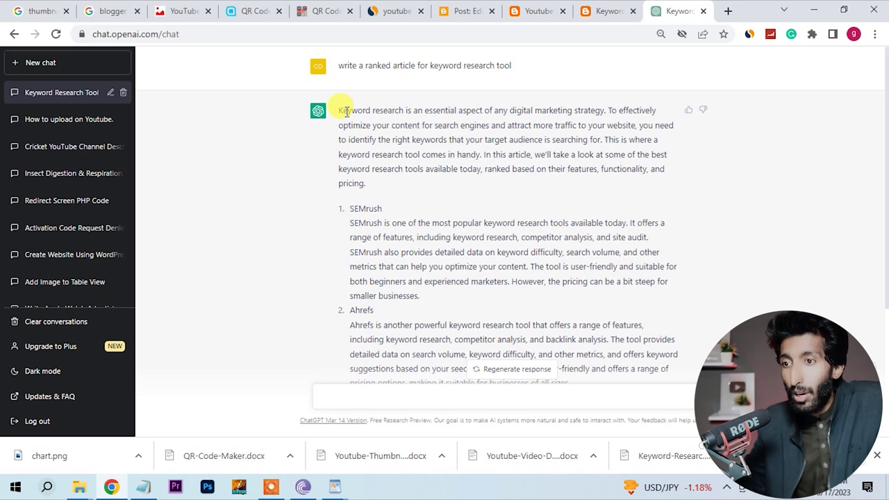
pyautogui.hotkey('ctrl', 'a')
pyautogui.hotkey('ctrl', 's')
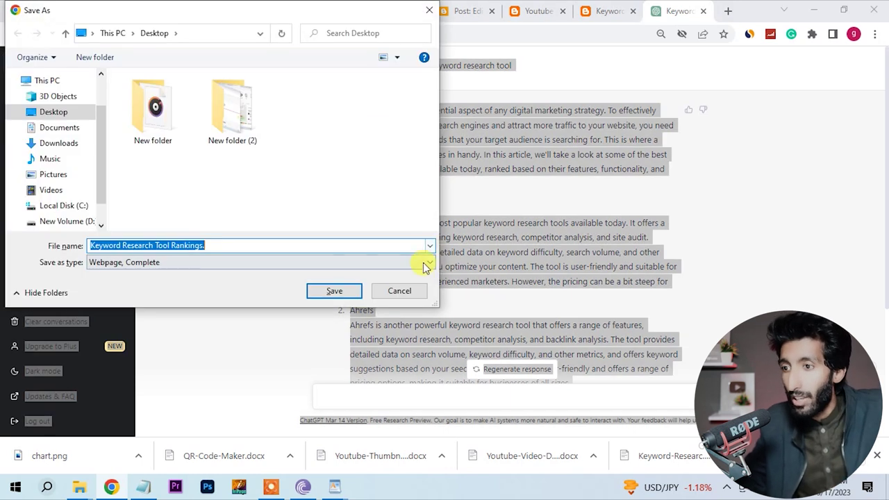
pyautogui.click(415, 295)
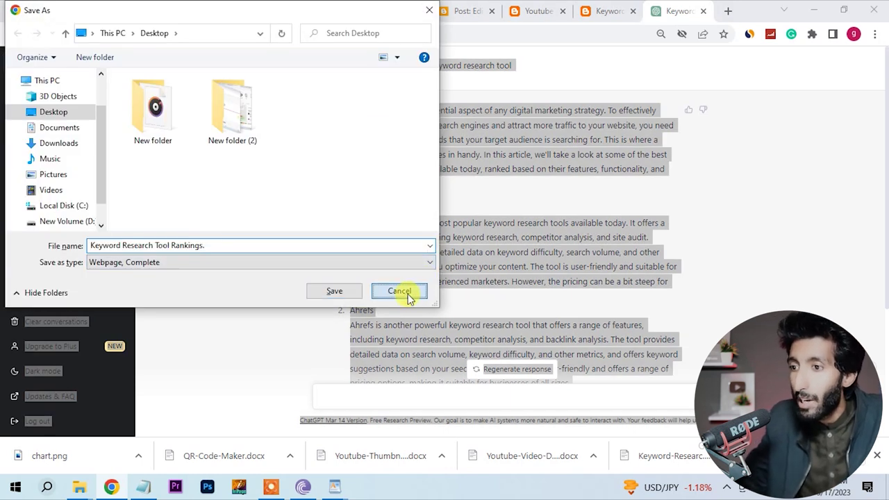
pyautogui.click(354, 165)
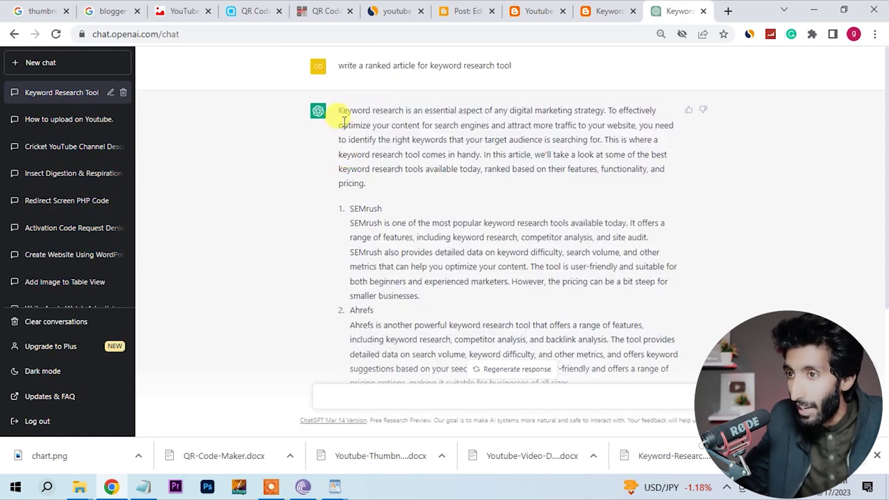
# Copy the ChatGPT article from its opening sentence through "SERP analysis" and paste it over the selected paragraph in the Blogger post's HTML.
pyautogui.moveTo(339, 112); pyautogui.dragTo(588, 321)
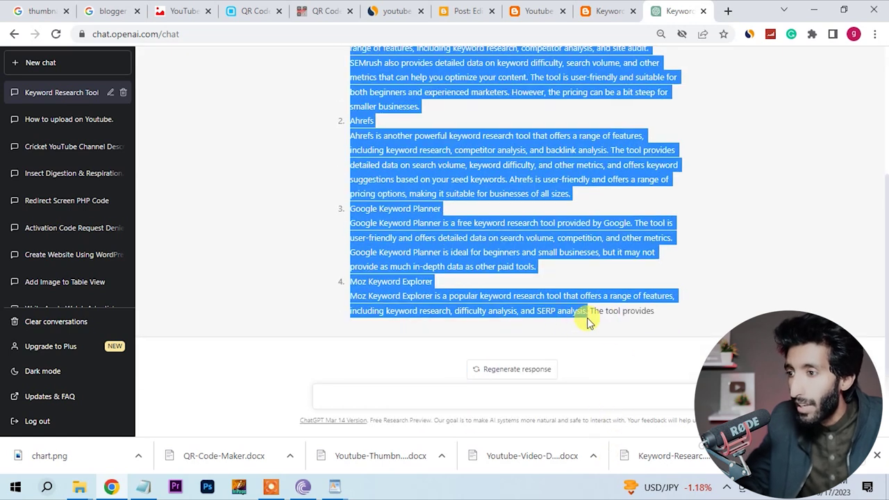
pyautogui.rightClick(572, 304)
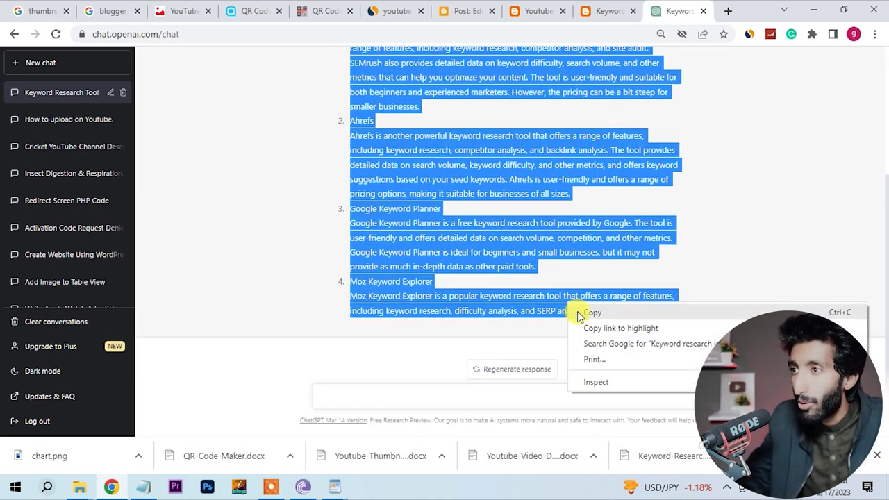
pyautogui.click(582, 312)
pyautogui.click(458, 10)
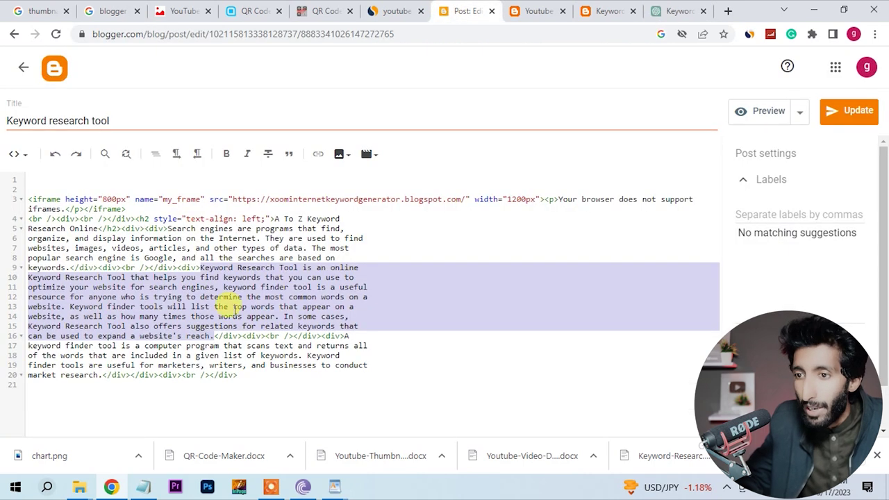
pyautogui.rightClick(214, 297)
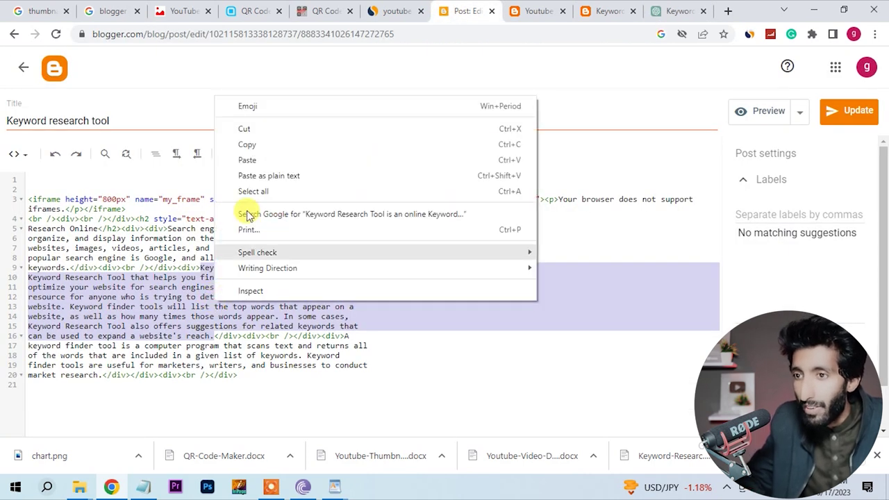
pyautogui.click(254, 159)
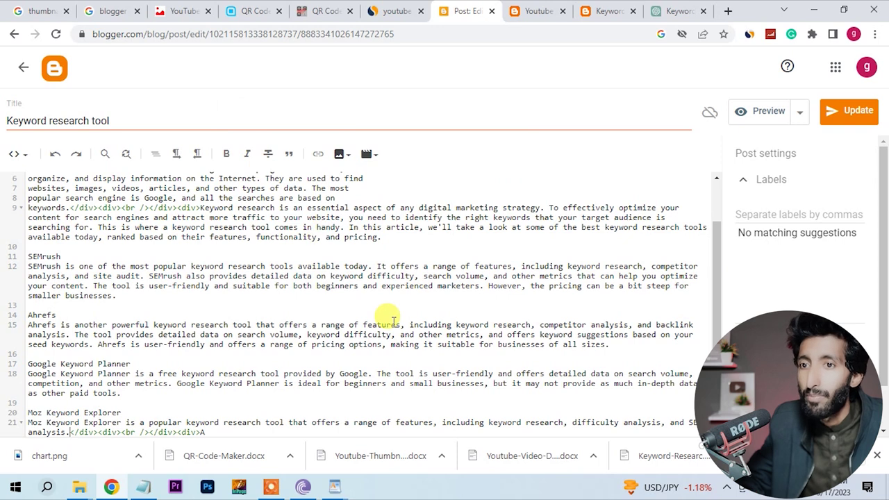
# Update the Keyword research tool post and reload its published page.
pyautogui.scroll(2, 394, 320)
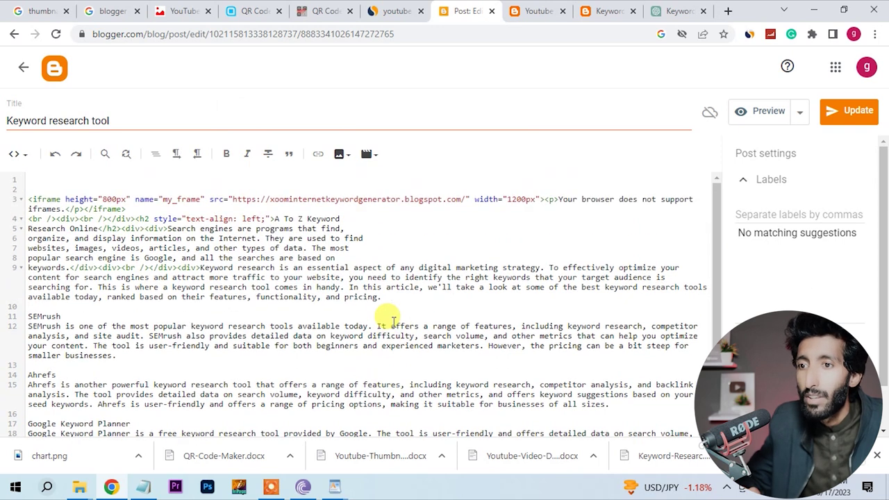
pyautogui.click(858, 113)
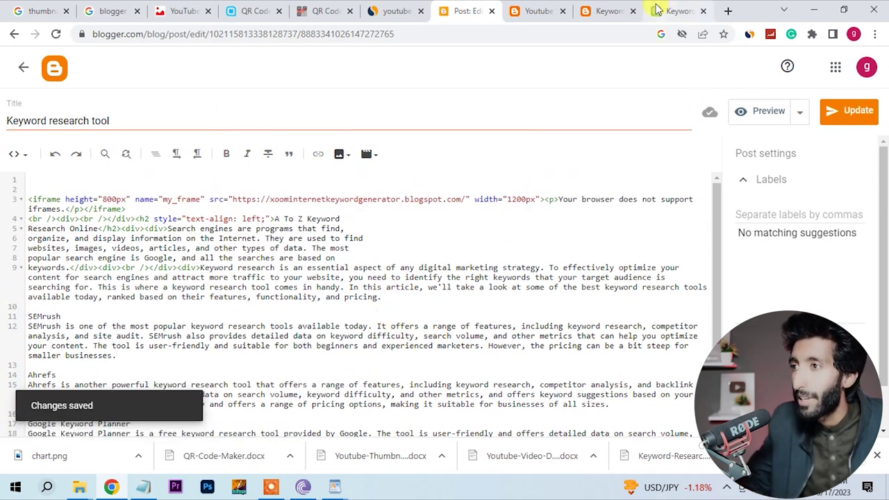
pyautogui.click(587, 10)
pyautogui.click(57, 35)
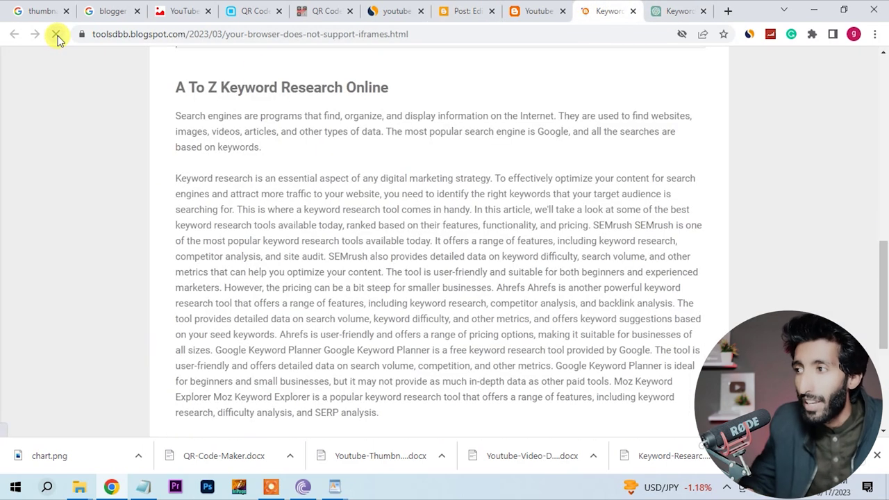
# Examine the published Keyword research tool page, from the replaced article paragraph up to the embedded keyword search form.
pyautogui.scroll(5, 703, 229)
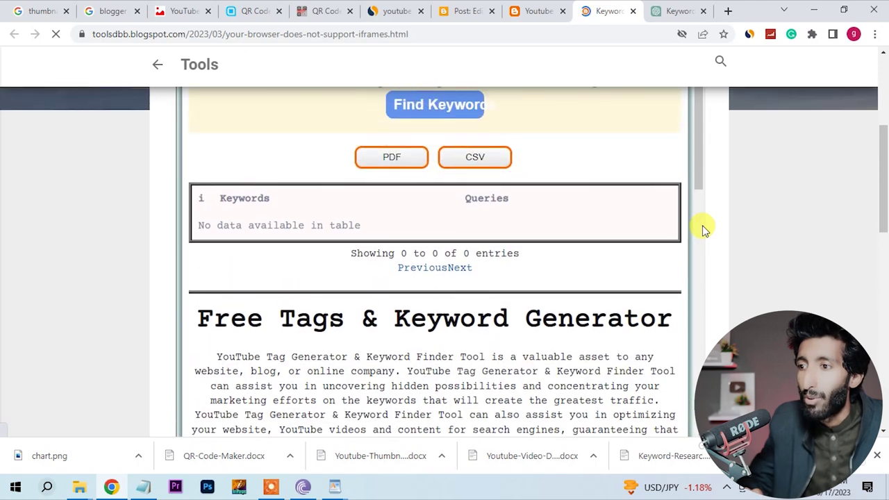
pyautogui.scroll(-6, 703, 225)
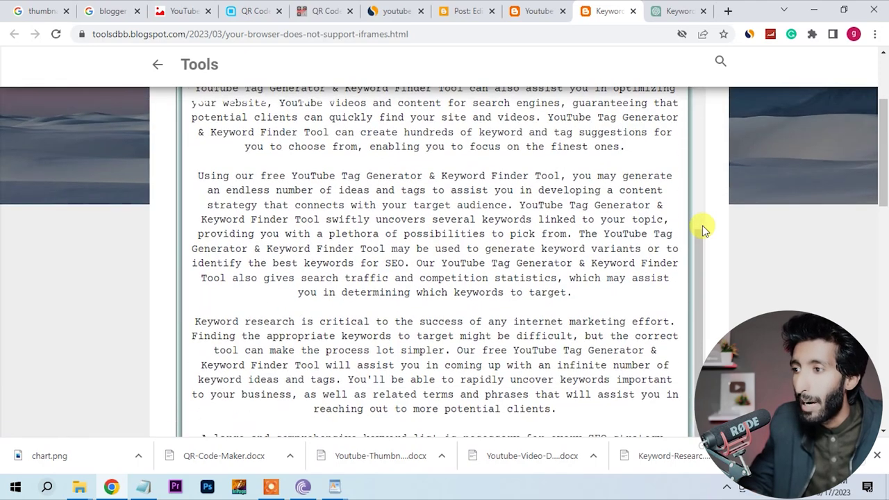
pyautogui.scroll(-6, 702, 225)
pyautogui.scroll(-5, 702, 225)
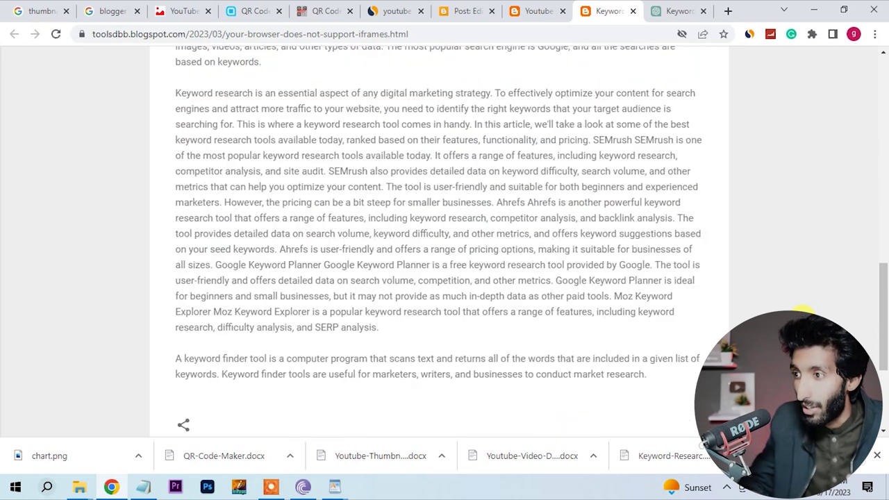
pyautogui.scroll(-1, 803, 312)
pyautogui.scroll(10, 802, 313)
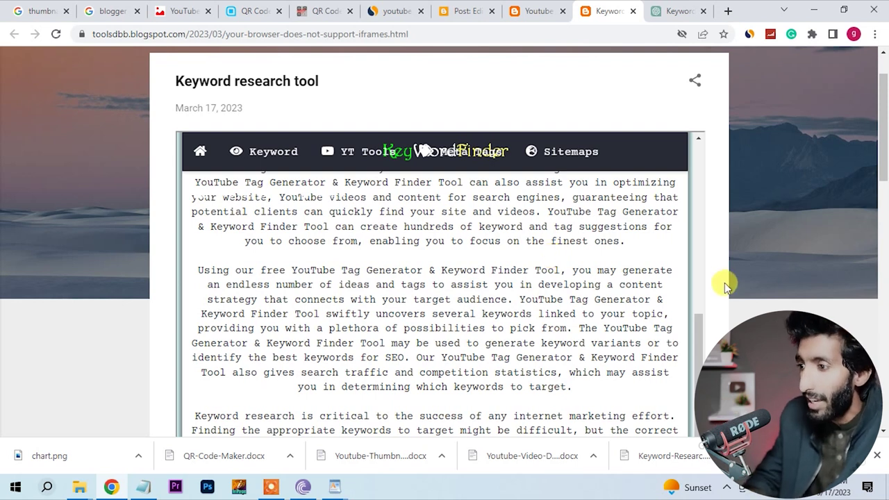
pyautogui.moveTo(699, 332); pyautogui.dragTo(708, 156)
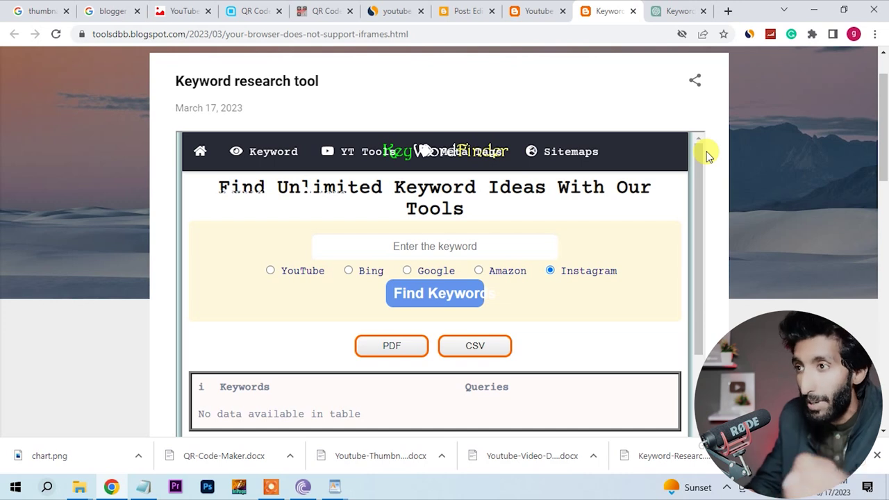
# Open the Adsterra publisher Websites page in a new browser tab.
pyautogui.click(728, 10)
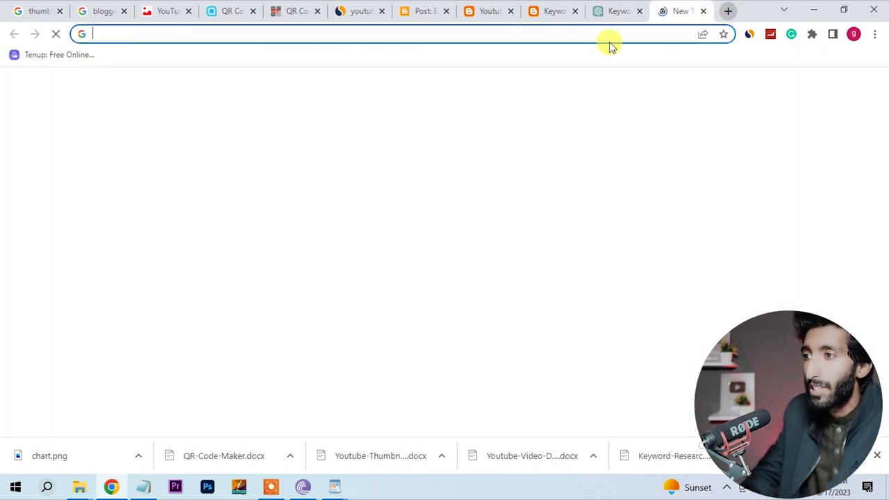
pyautogui.write('ad')
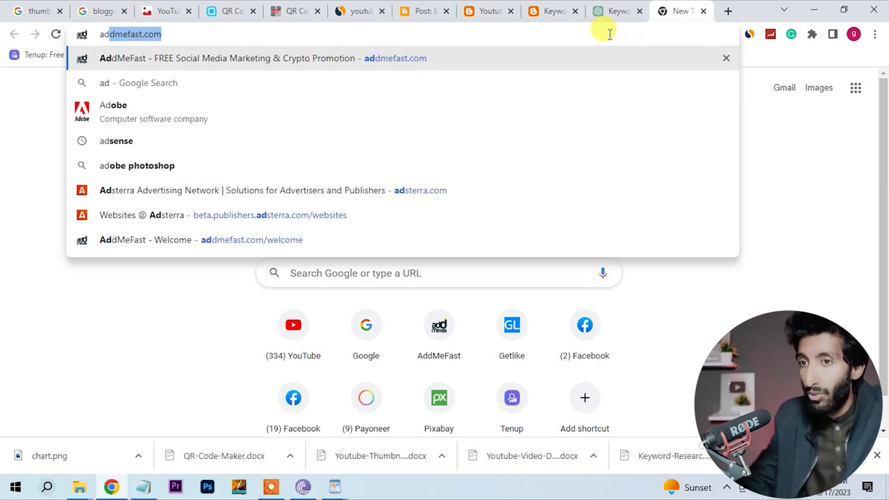
pyautogui.click(578, 215)
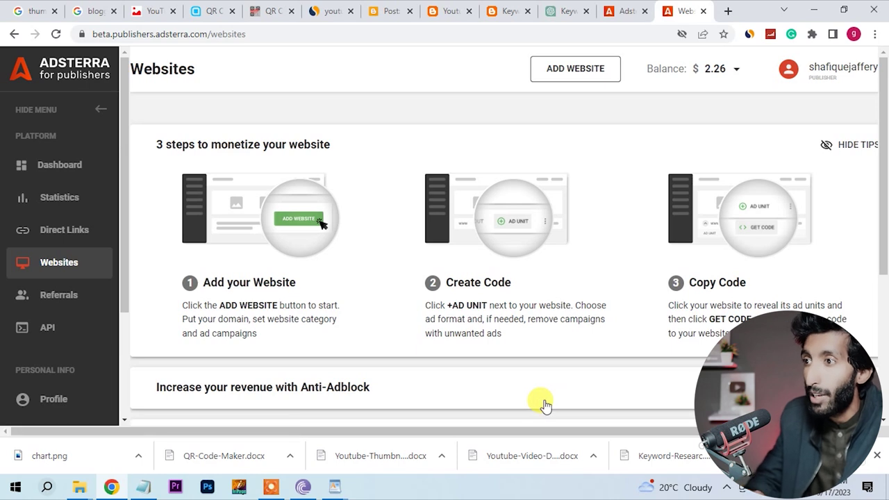
# Start adding a new website in Adsterra with the category Social and try to submit it without a website URL.
pyautogui.click(566, 67)
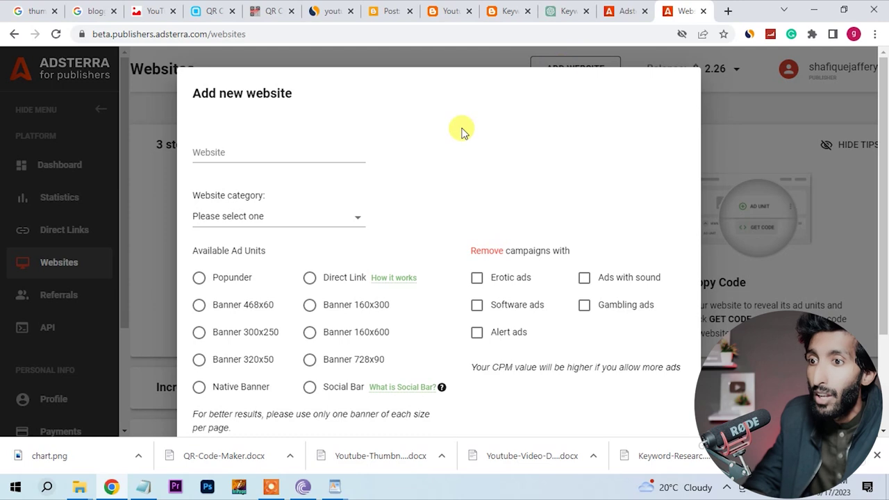
pyautogui.click(239, 156)
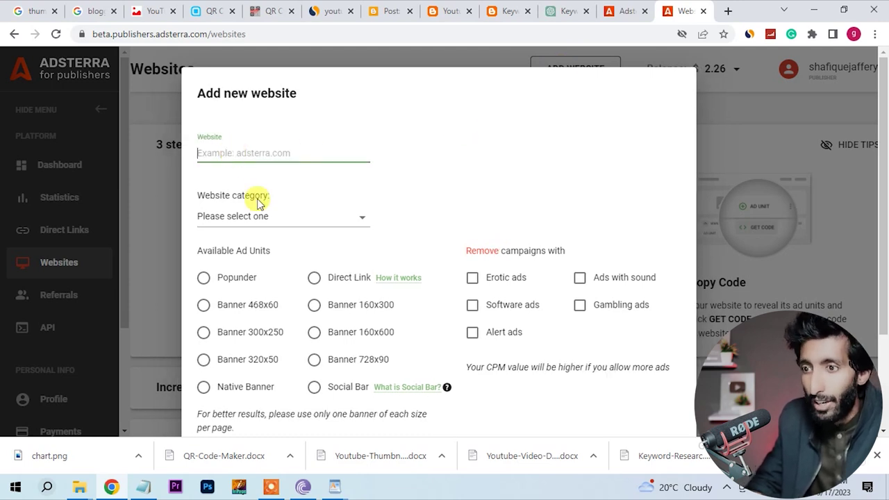
pyautogui.click(274, 221)
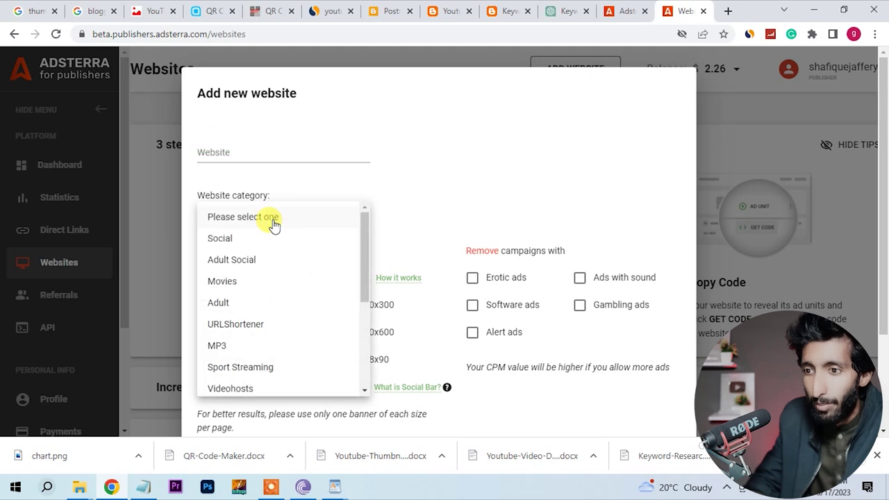
pyautogui.click(220, 238)
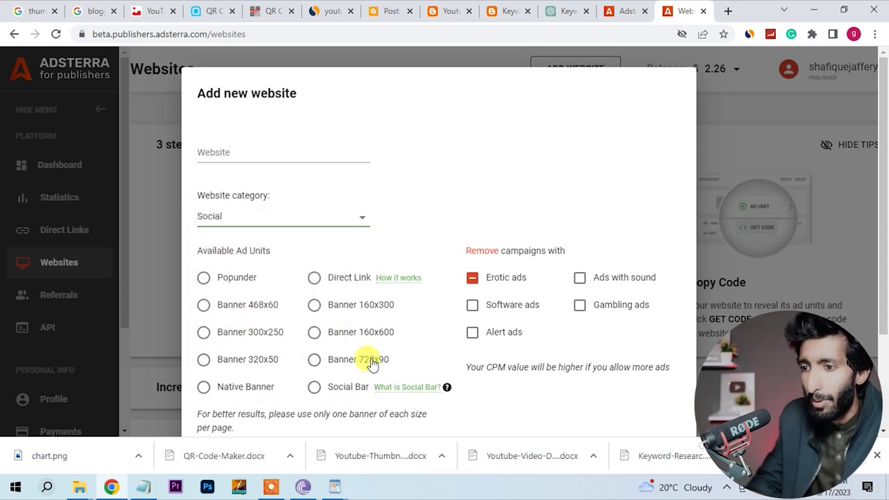
pyautogui.scroll(-2, 472, 389)
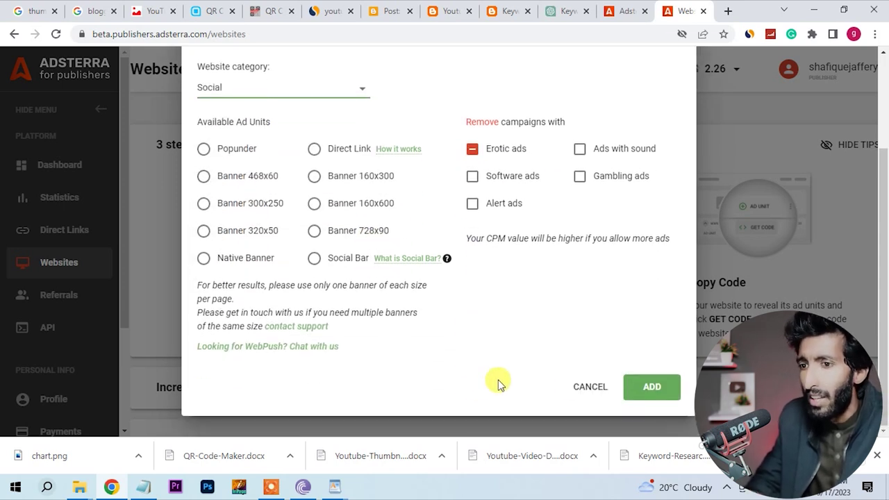
pyautogui.click(652, 393)
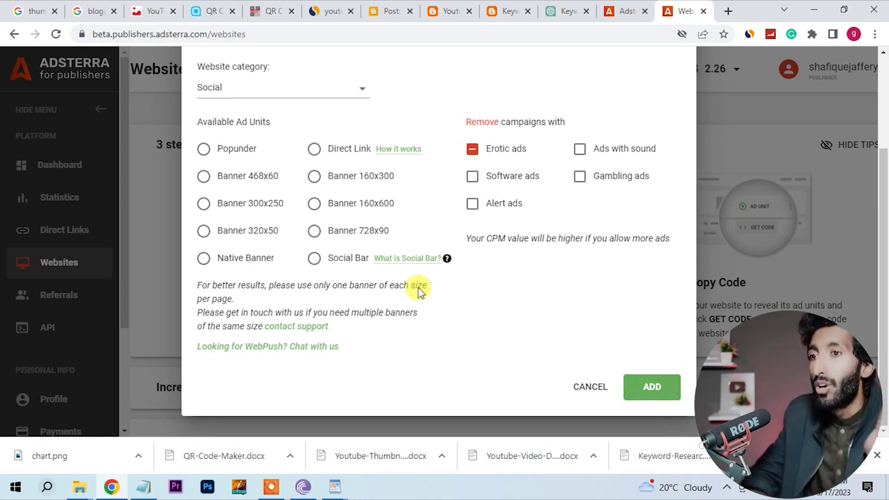
pyautogui.scroll(2, 417, 292)
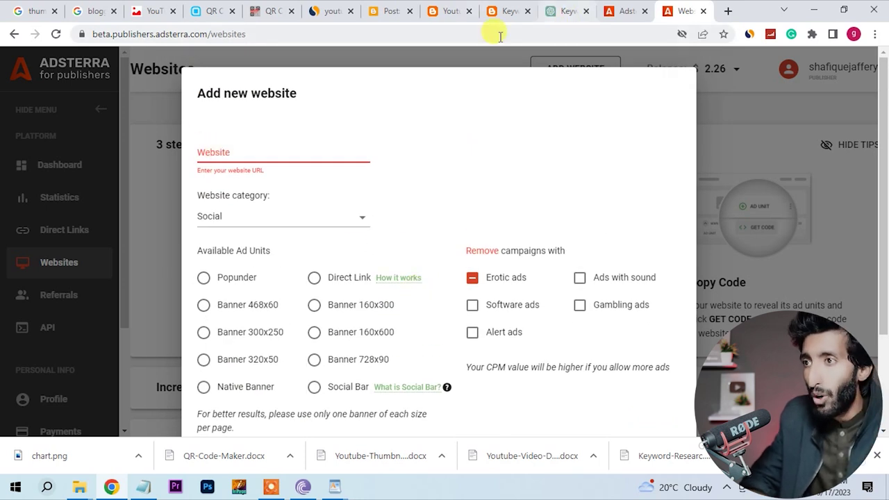
# Return to Blogger, leave the post editor for the post list, view the blog and copy its home page address.
pyautogui.click(400, 10)
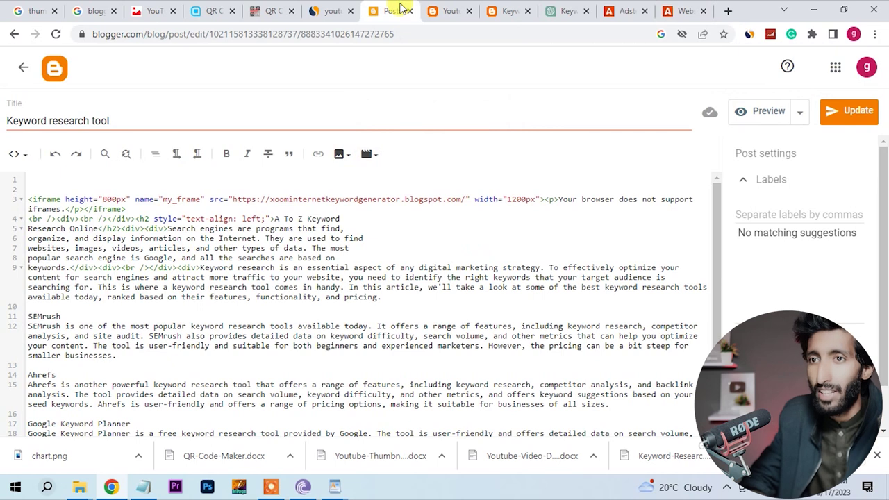
pyautogui.click(23, 68)
pyautogui.scroll(-2, 160, 377)
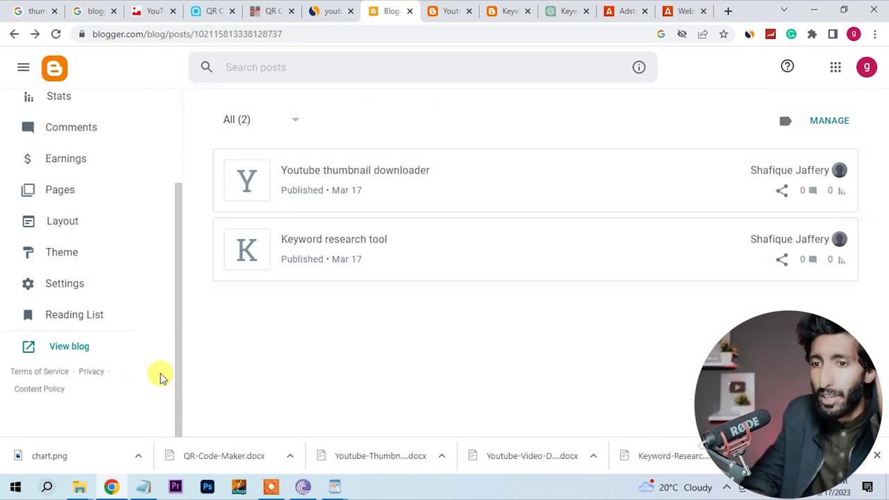
pyautogui.click(75, 347)
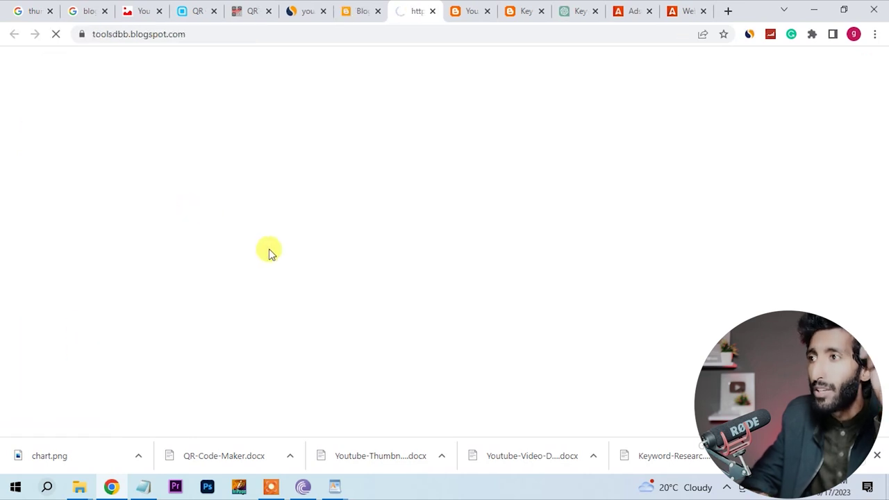
pyautogui.click(205, 31)
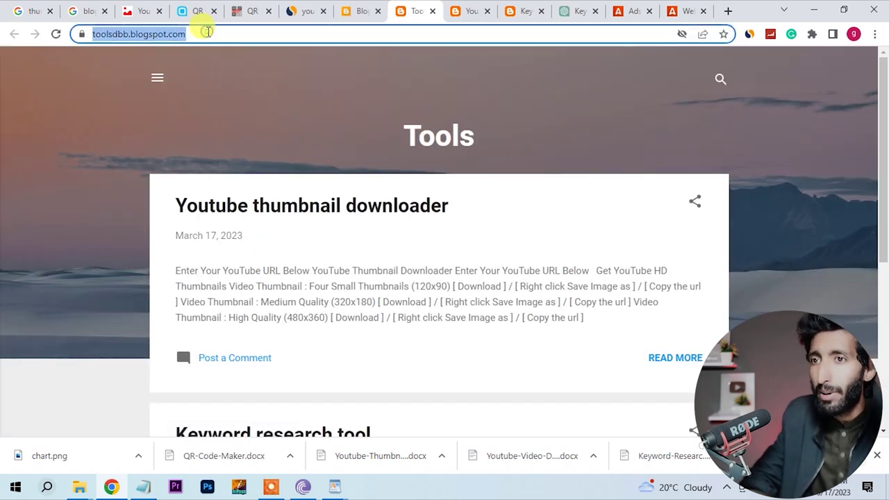
pyautogui.rightClick(163, 38)
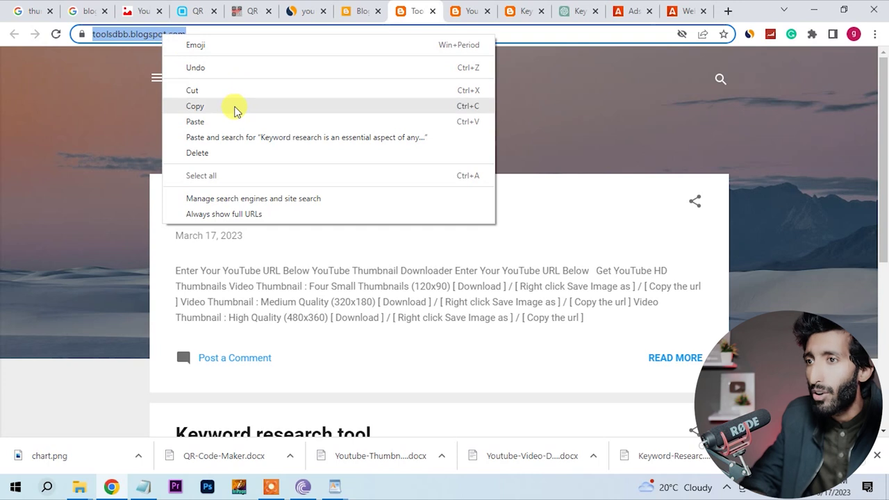
pyautogui.click(234, 107)
pyautogui.click(682, 10)
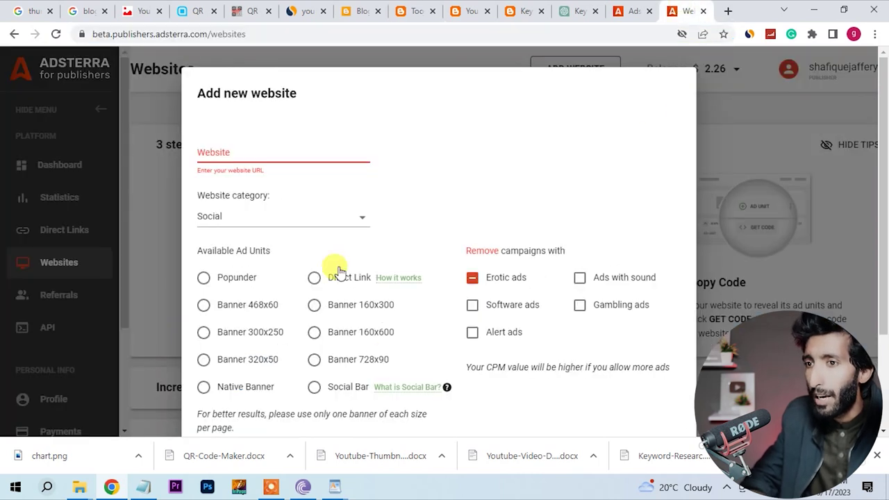
pyautogui.click(269, 155)
pyautogui.rightClick(270, 157)
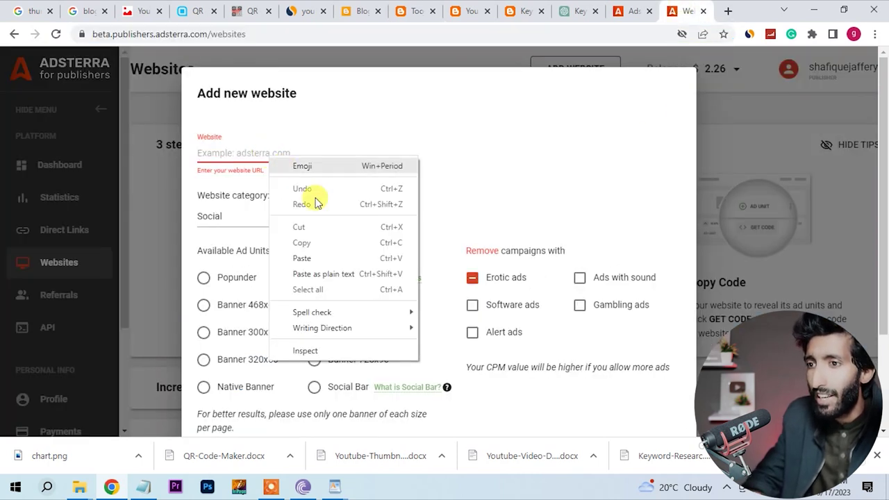
pyautogui.click(339, 264)
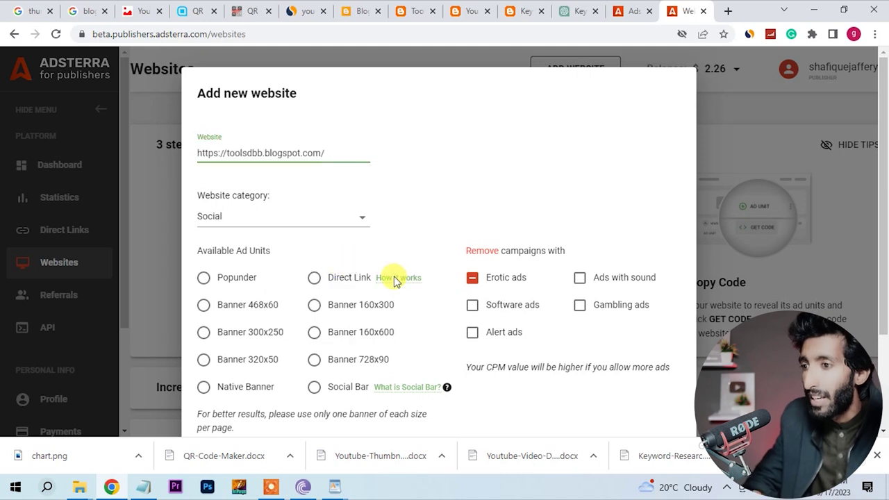
pyautogui.scroll(-2, 582, 406)
pyautogui.click(669, 395)
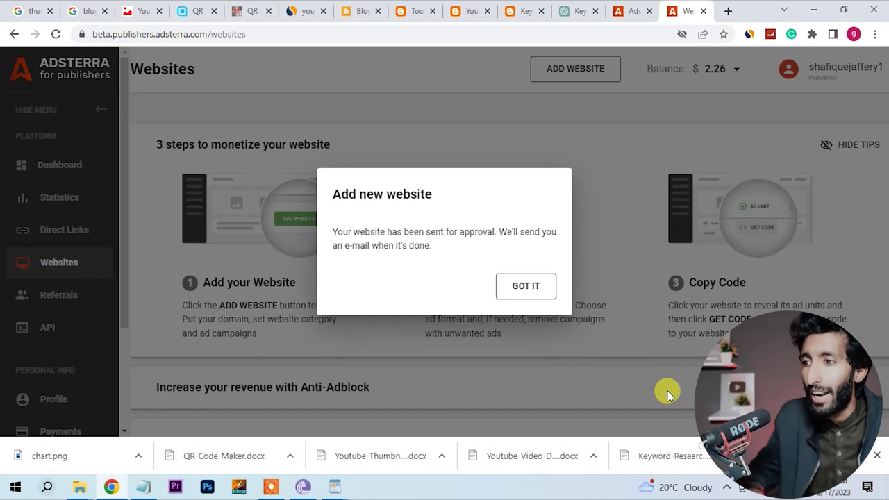
pyautogui.click(517, 285)
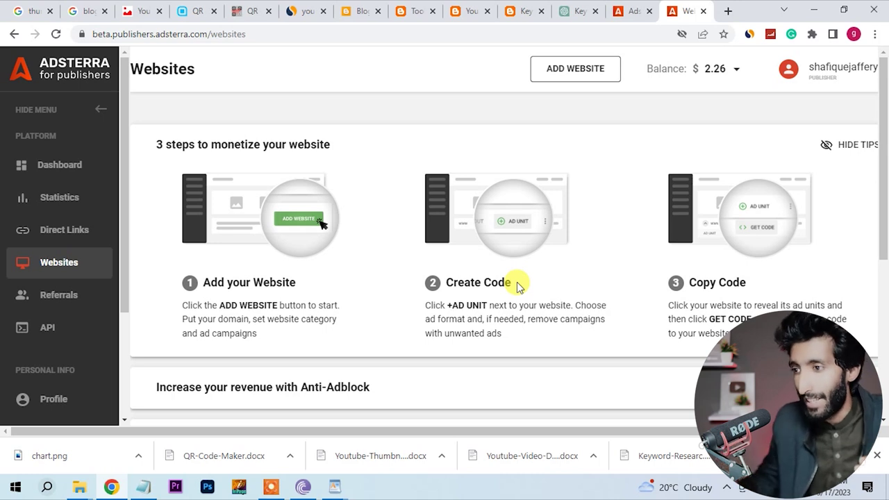
# Expand the ad units of the existing approved website and copy the code of its Banner 728x90 unit.
pyautogui.scroll(-4, 517, 282)
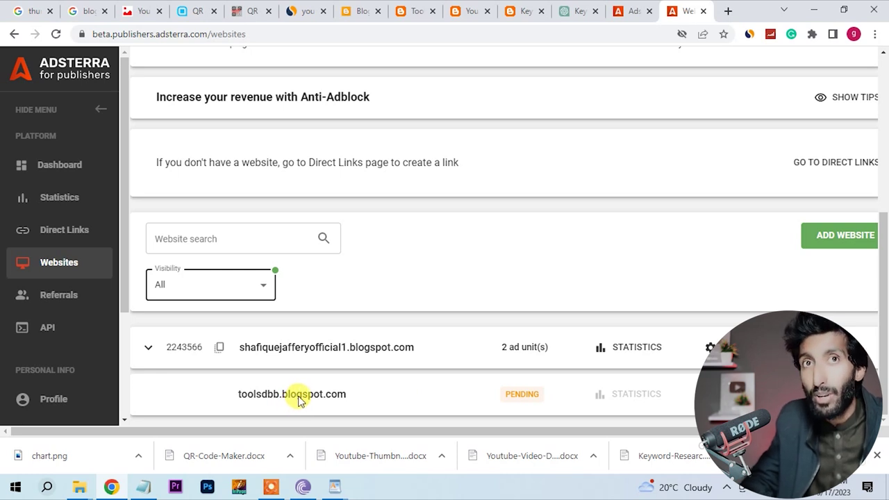
pyautogui.click(149, 349)
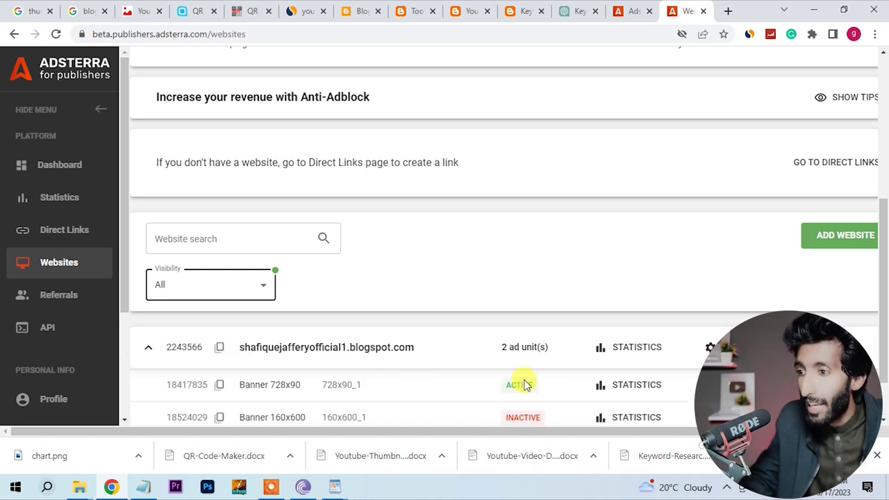
pyautogui.scroll(-1, 564, 403)
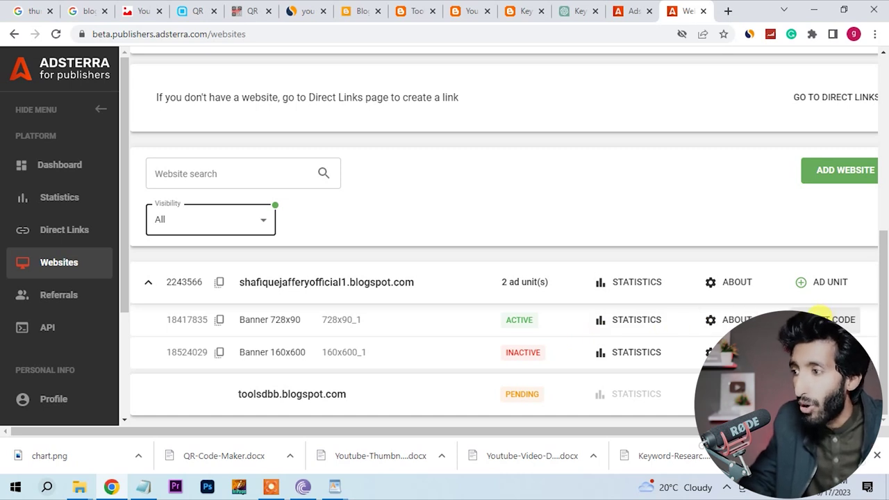
pyautogui.click(822, 318)
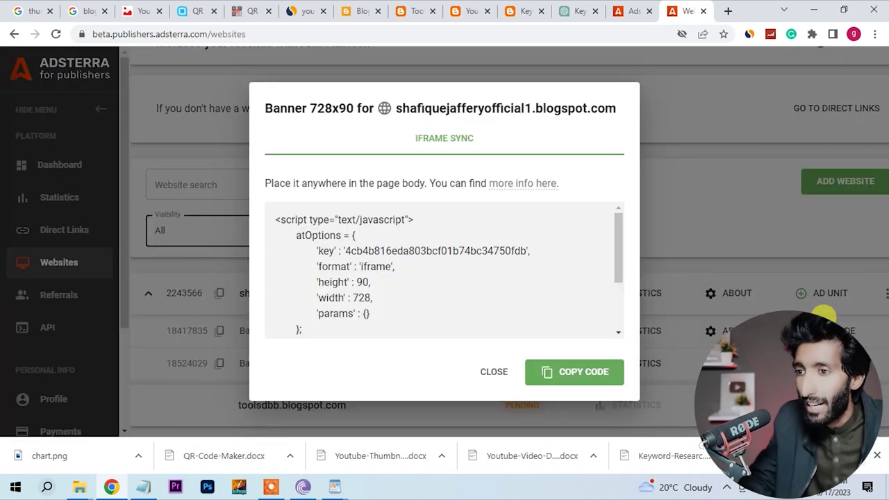
pyautogui.scroll(-3, 506, 280)
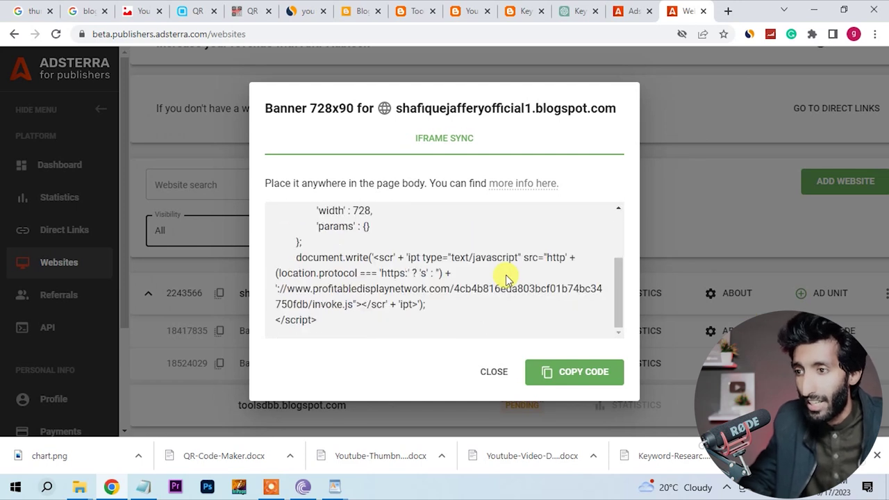
pyautogui.scroll(3, 505, 280)
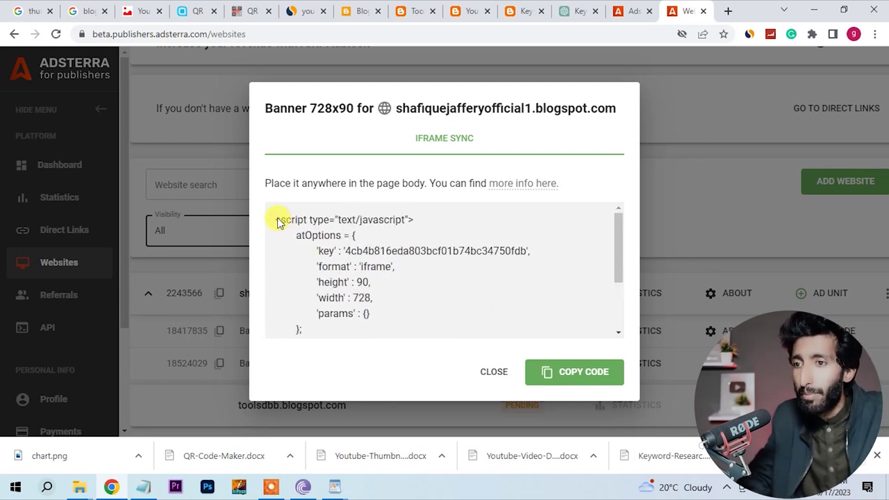
pyautogui.moveTo(276, 222); pyautogui.dragTo(398, 359)
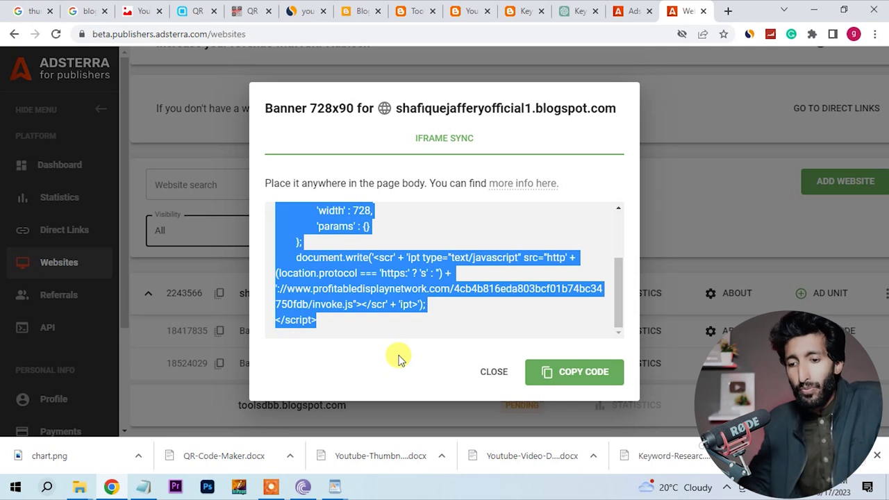
pyautogui.click(596, 375)
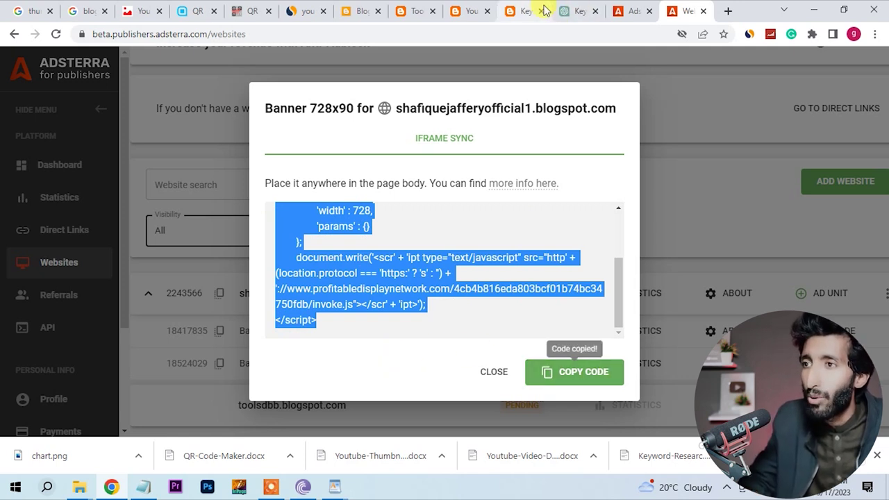
# Open the Keyword research tool post in Blogger for editing, switching to Compose view and back to HTML view.
pyautogui.click(359, 9)
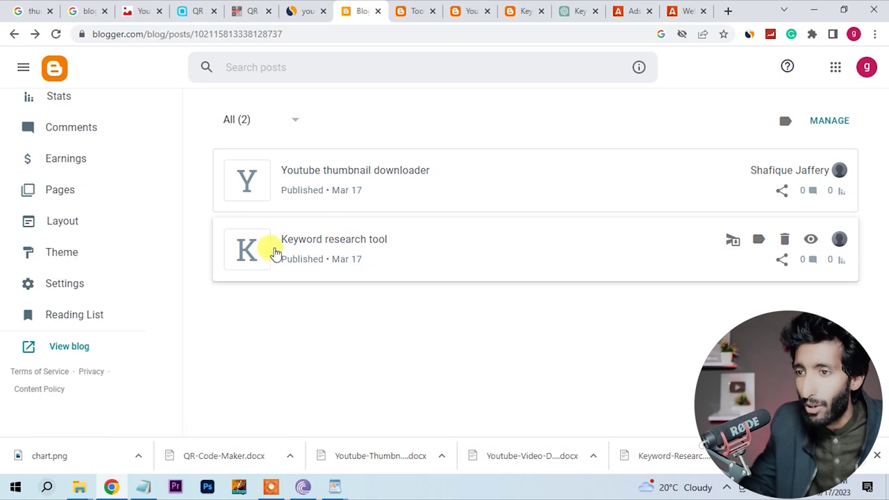
pyautogui.click(251, 253)
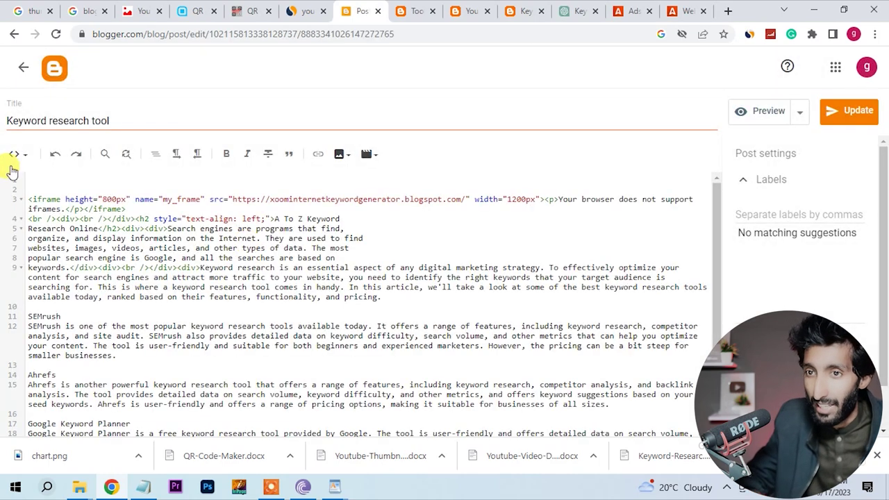
pyautogui.click(21, 159)
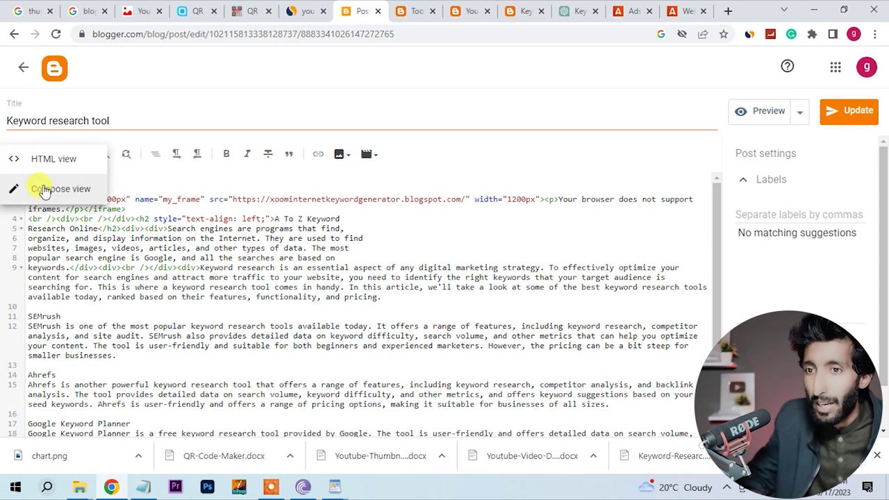
pyautogui.click(42, 188)
pyautogui.click(19, 157)
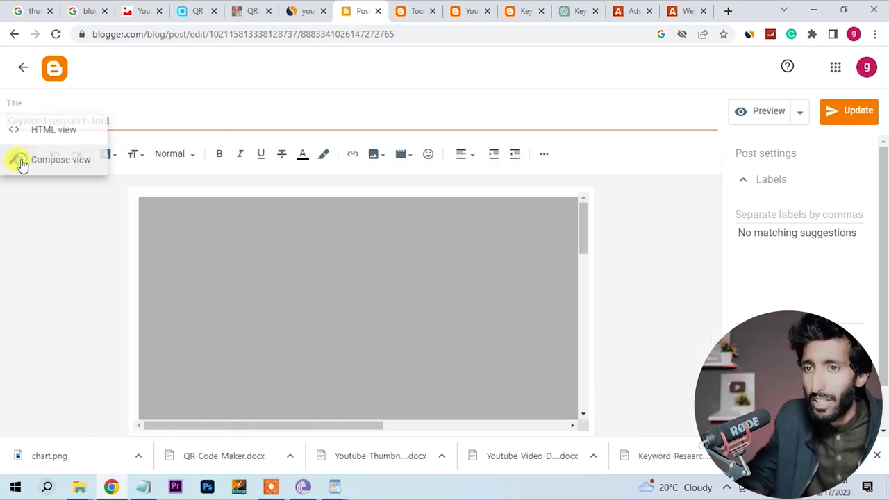
pyautogui.click(24, 132)
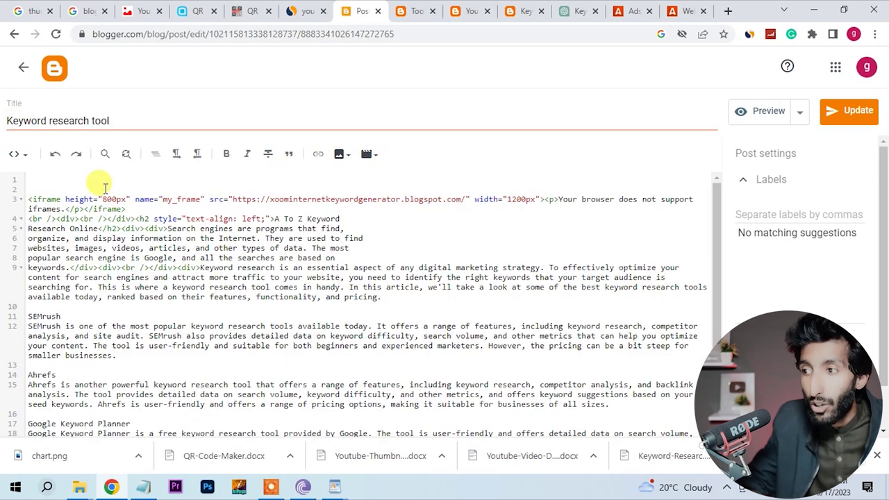
# Add blank lines above the iframe in the Keyword research tool post's HTML and paste the Adsterra 728x90 banner code at the very beginning.
pyautogui.click(70, 183)
pyautogui.press('Return')
pyautogui.press('Return')
pyautogui.click(46, 191)
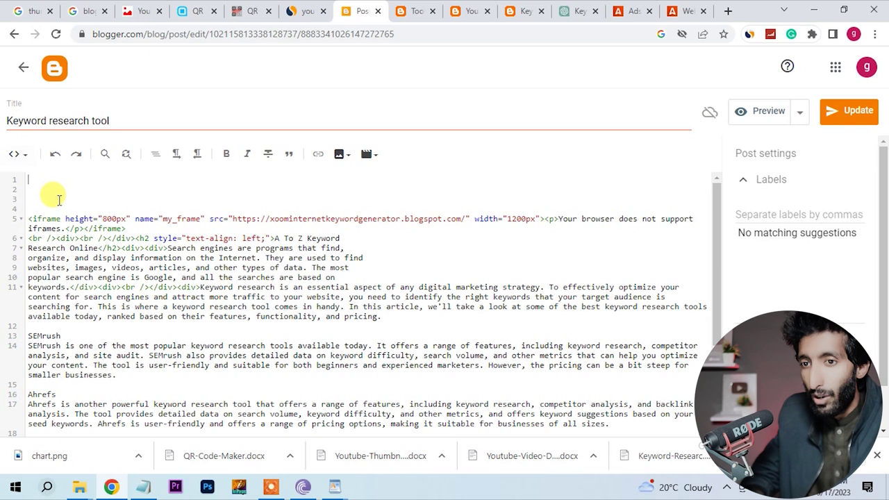
pyautogui.press('Return')
pyautogui.press('Return')
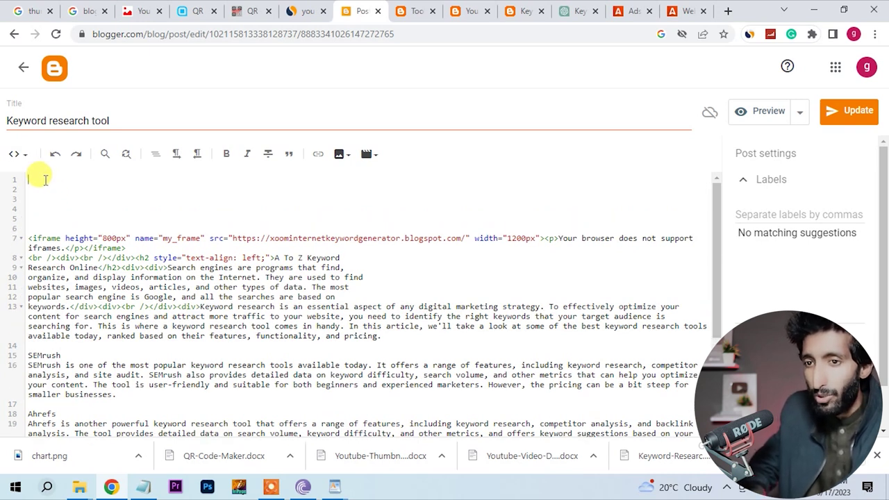
pyautogui.hotkey('ctrl', 'v')
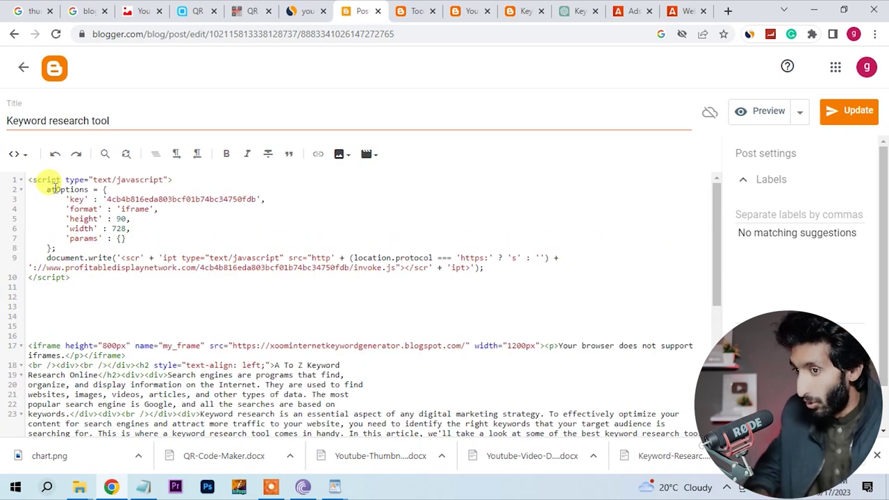
# Paste the same 728x90 banner code on a new line after the article's last paragraph and update the post.
pyautogui.scroll(-4, 347, 379)
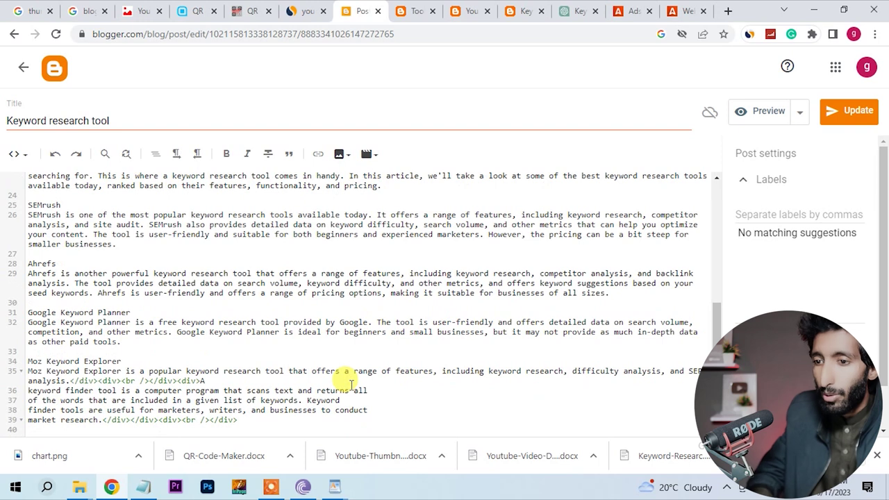
pyautogui.click(275, 418)
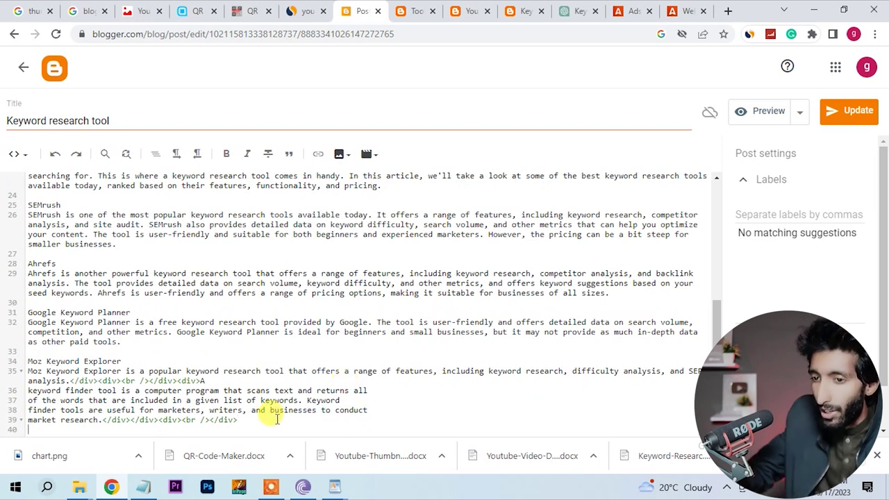
pyautogui.press('Return')
pyautogui.hotkey('ctrl', 'v')
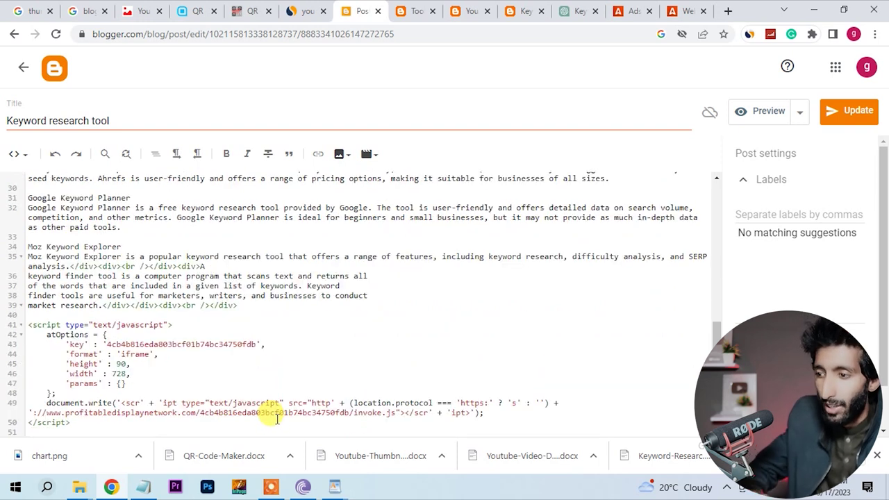
pyautogui.scroll(-1, 276, 419)
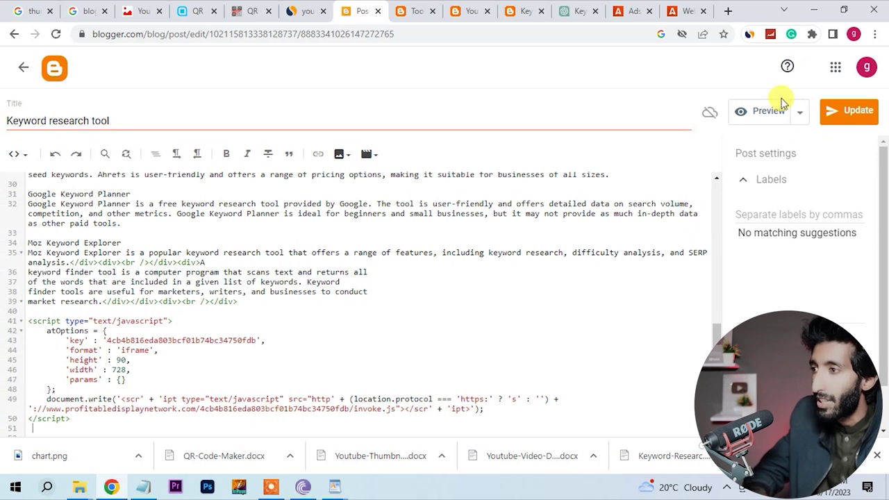
pyautogui.click(856, 111)
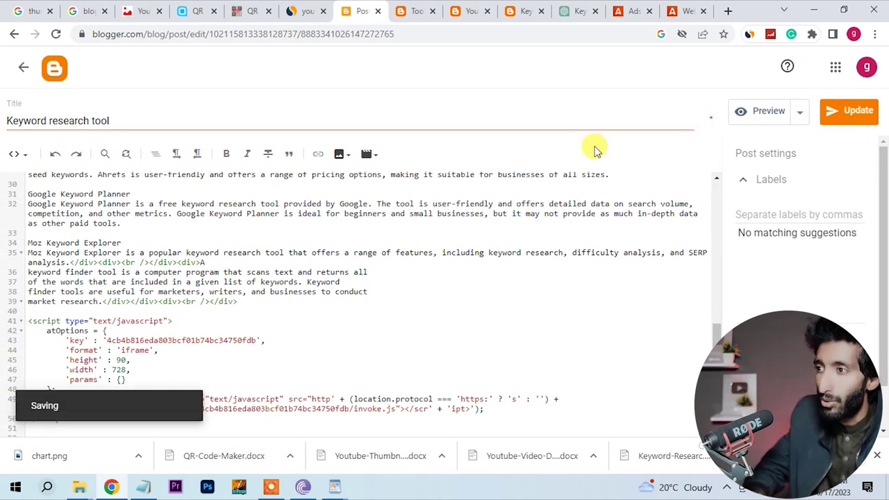
# View the published Keyword research tool post from the Blogger post list and check the page for the banner ads.
pyautogui.click(472, 10)
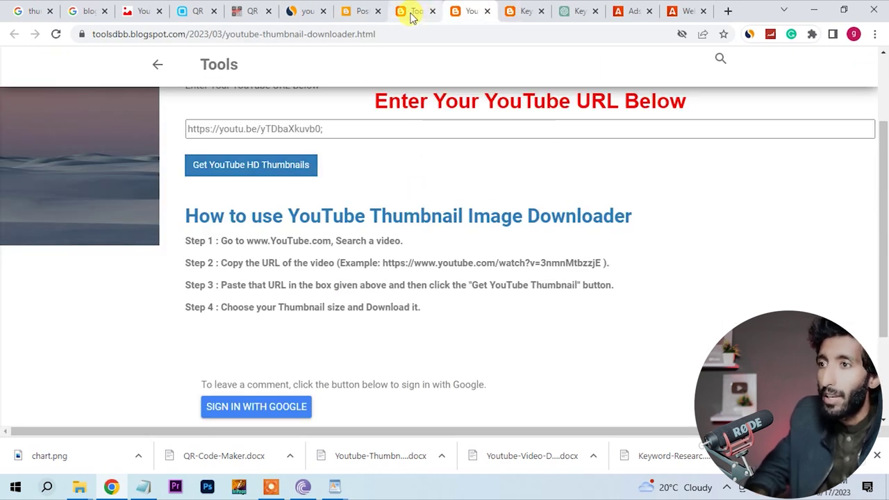
pyautogui.click(355, 11)
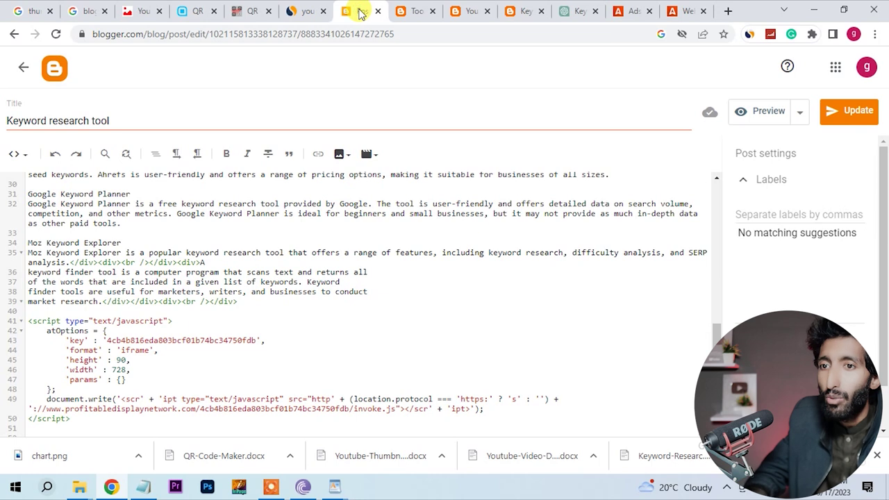
pyautogui.click(474, 11)
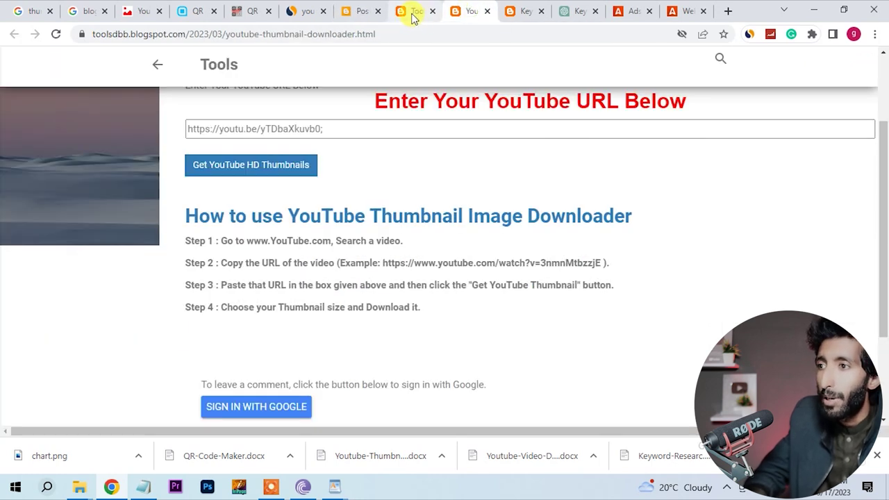
pyautogui.click(413, 13)
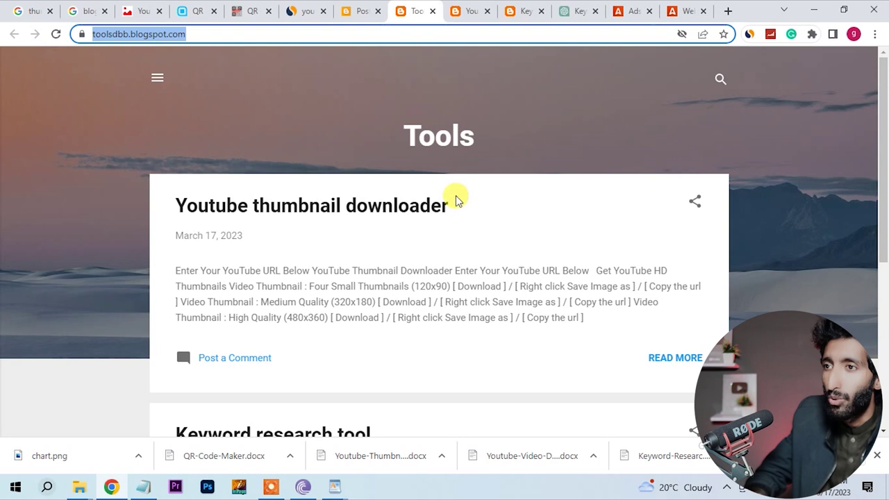
pyautogui.click(351, 11)
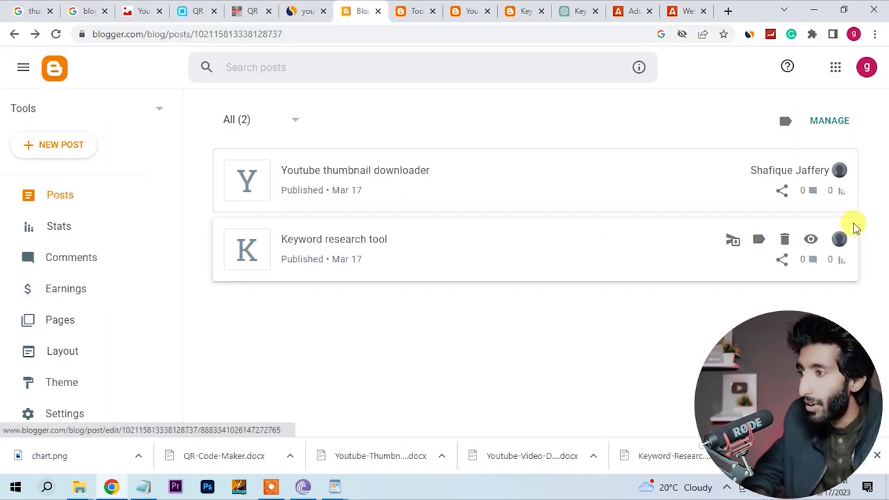
pyautogui.click(810, 240)
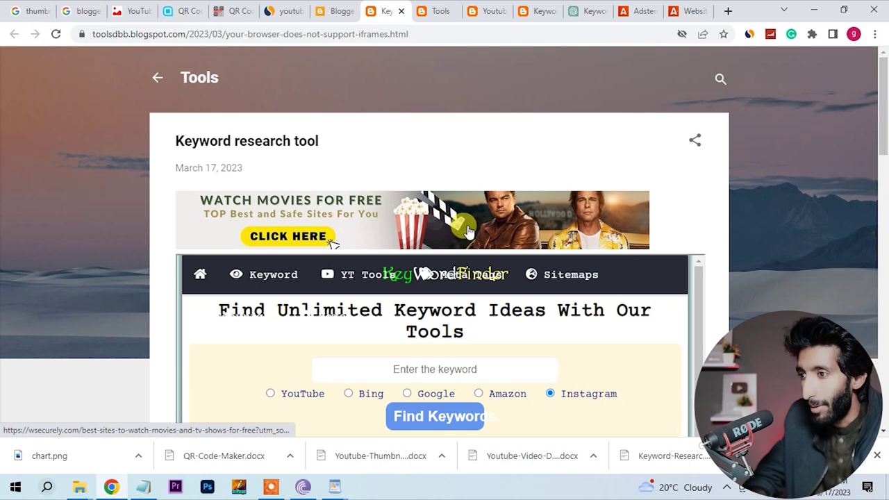
pyautogui.scroll(-12, 469, 232)
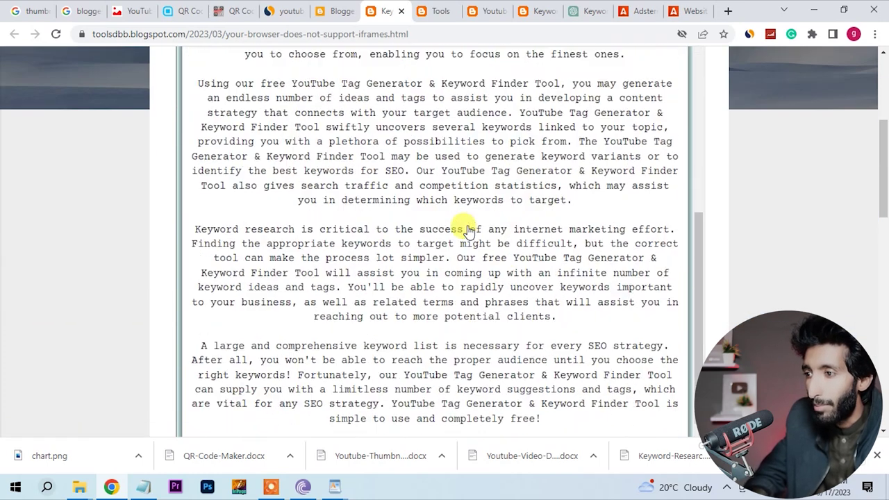
pyautogui.scroll(-2, 466, 228)
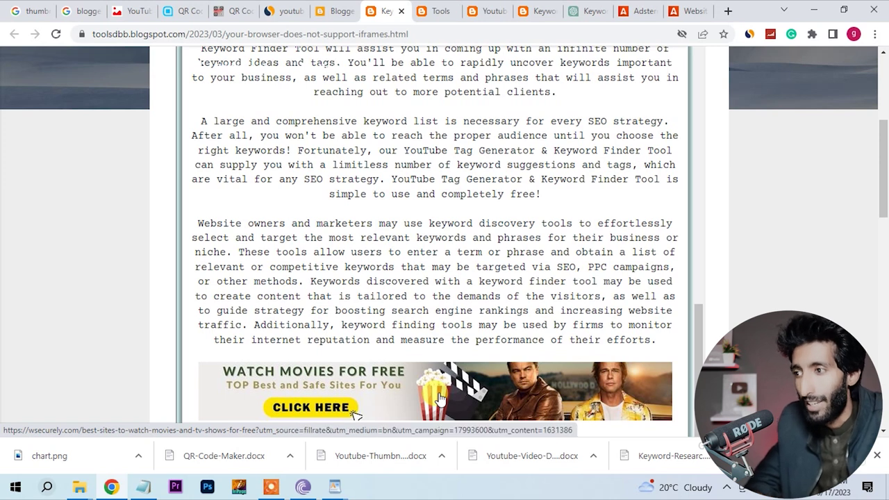
pyautogui.scroll(15, 432, 391)
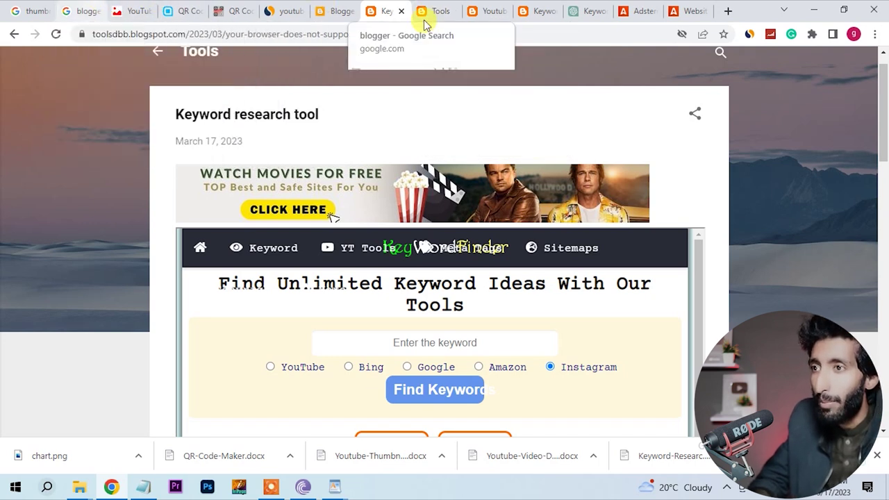
# Open the YouTube channel's videos page in a new tab, look through the recent uploads, and return to the Blogger post list.
pyautogui.click(331, 8)
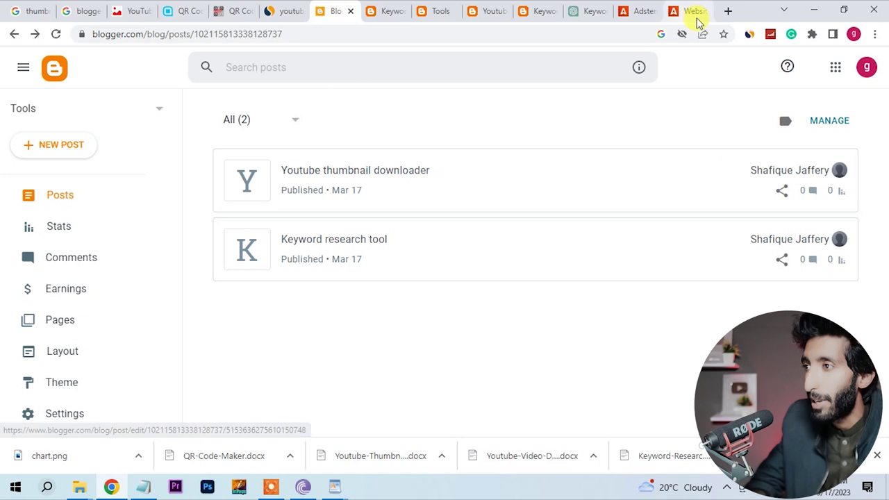
pyautogui.click(729, 11)
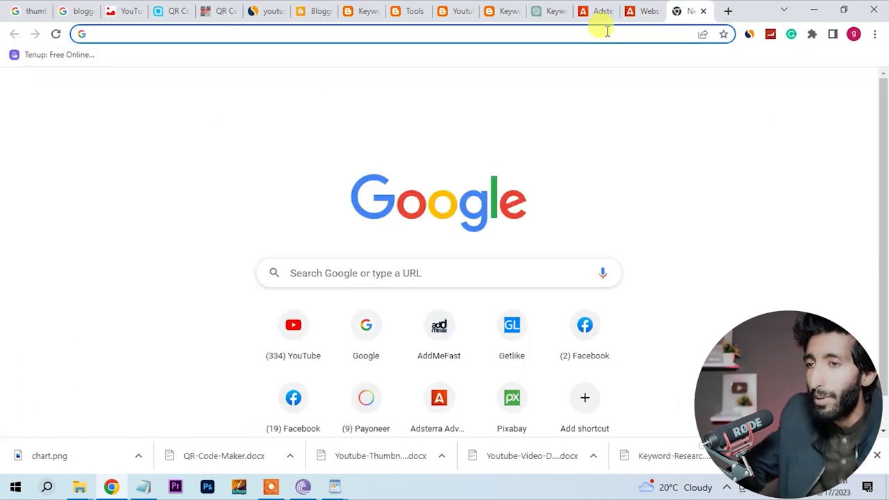
pyautogui.write('y')
pyautogui.press('Return')
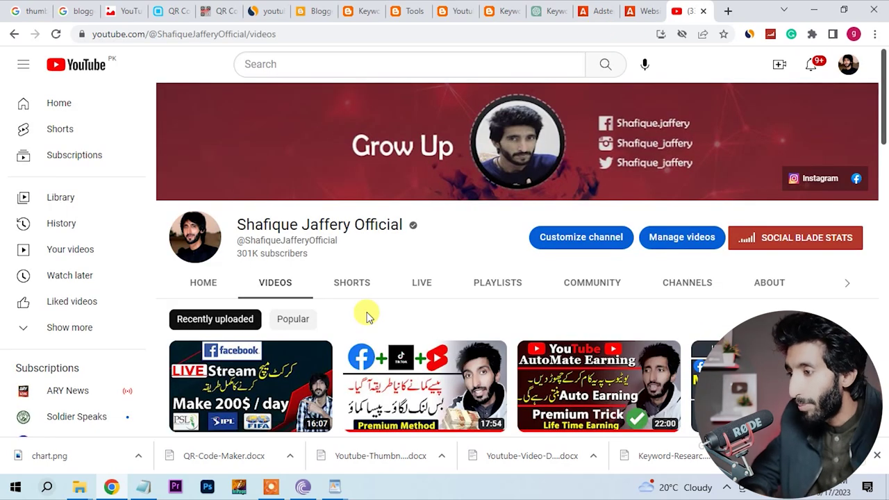
pyautogui.scroll(-2, 368, 316)
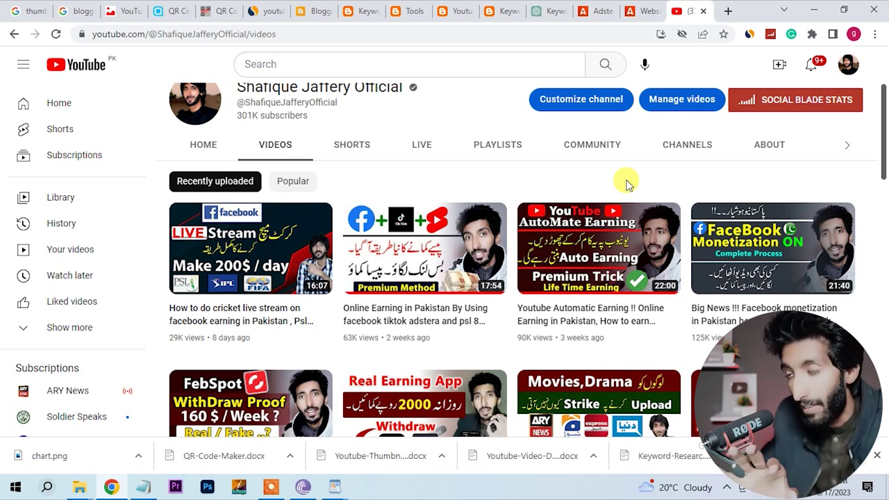
pyautogui.click(316, 11)
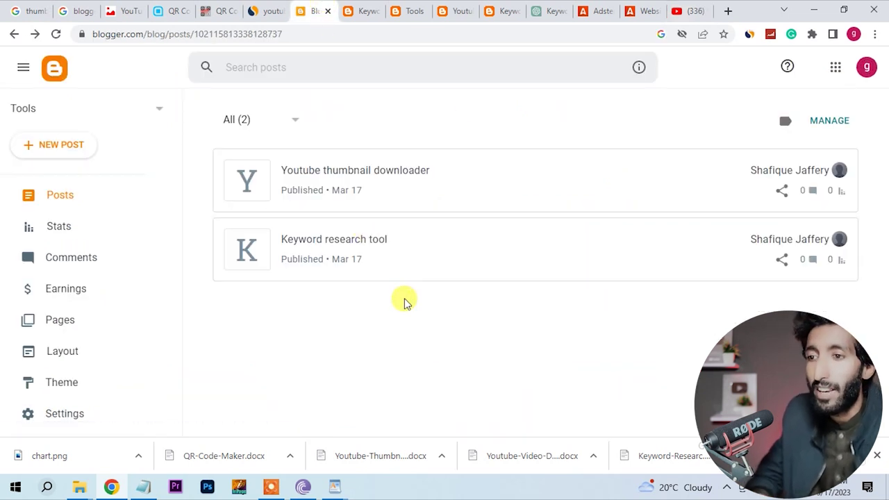